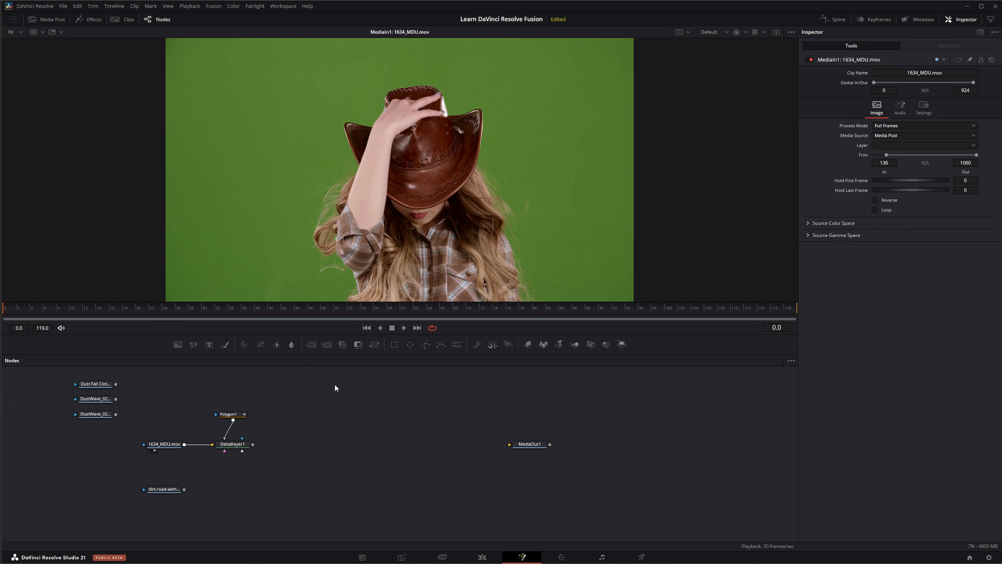
Add Text+ and Merge nodes, connecting DeltaKeyer1 to the Merge background and the text to its foreground.
drag(209, 345, 340, 414)
drag(313, 343, 350, 453)
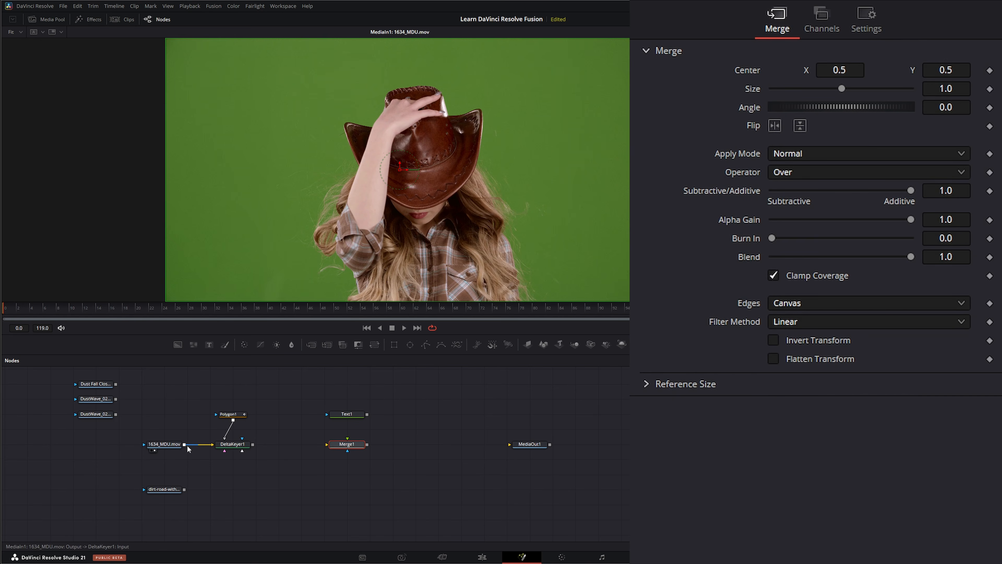
drag(253, 444, 327, 444)
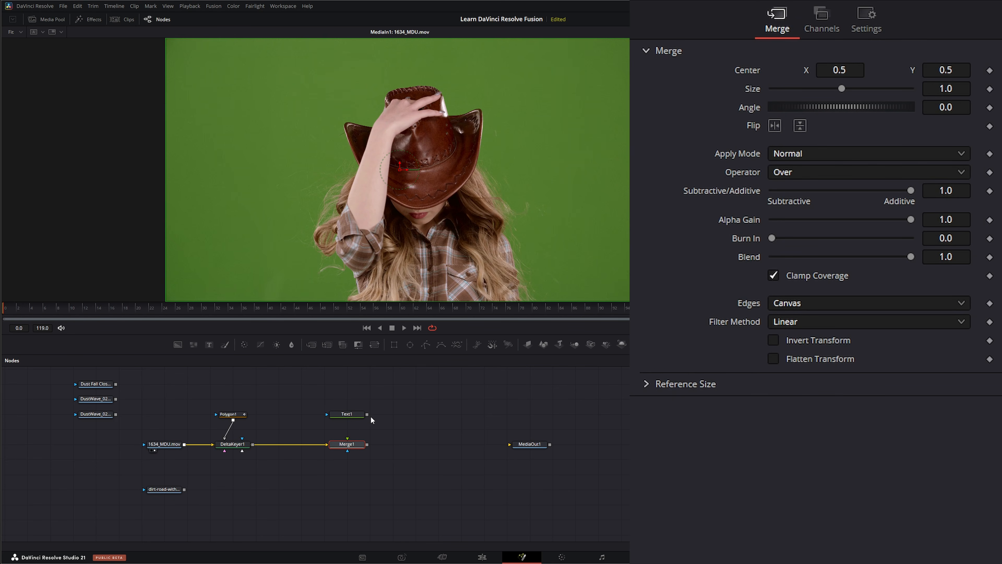
drag(367, 415, 348, 443)
Enter "Compositing" as the text of the Text1 node.
click(346, 413)
click(751, 140)
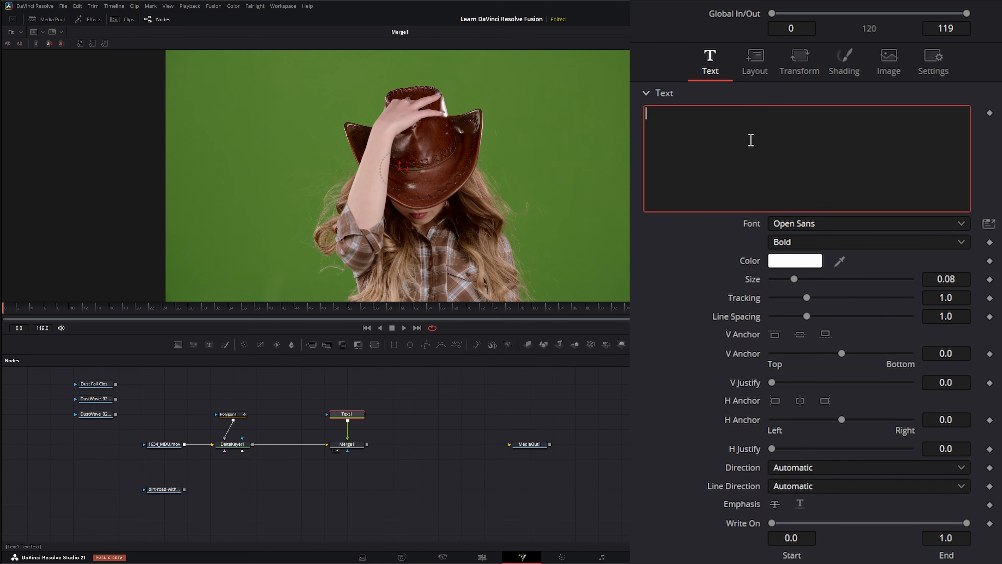
text(Com)
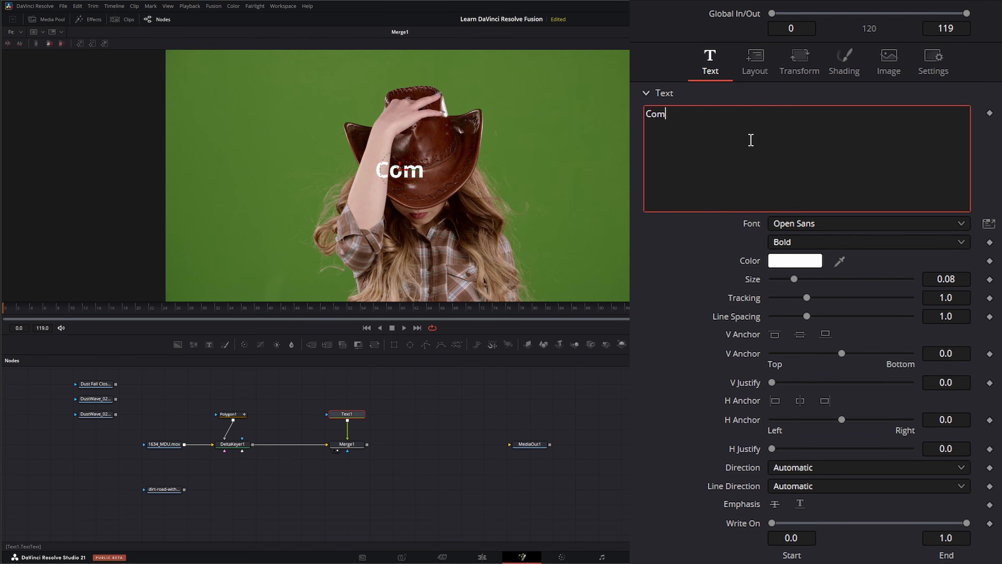
text(positing)
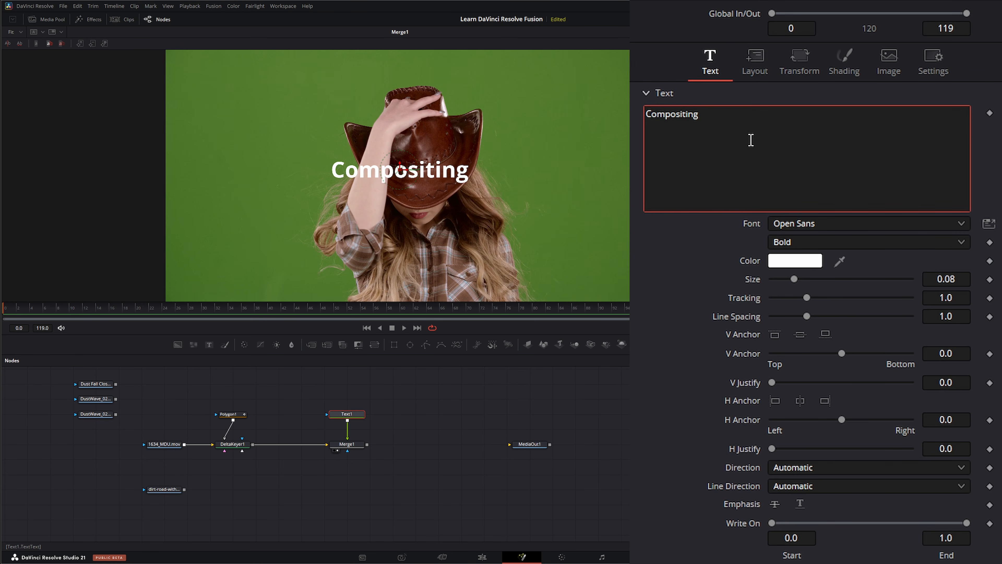
right_click(751, 141)
click(429, 429)
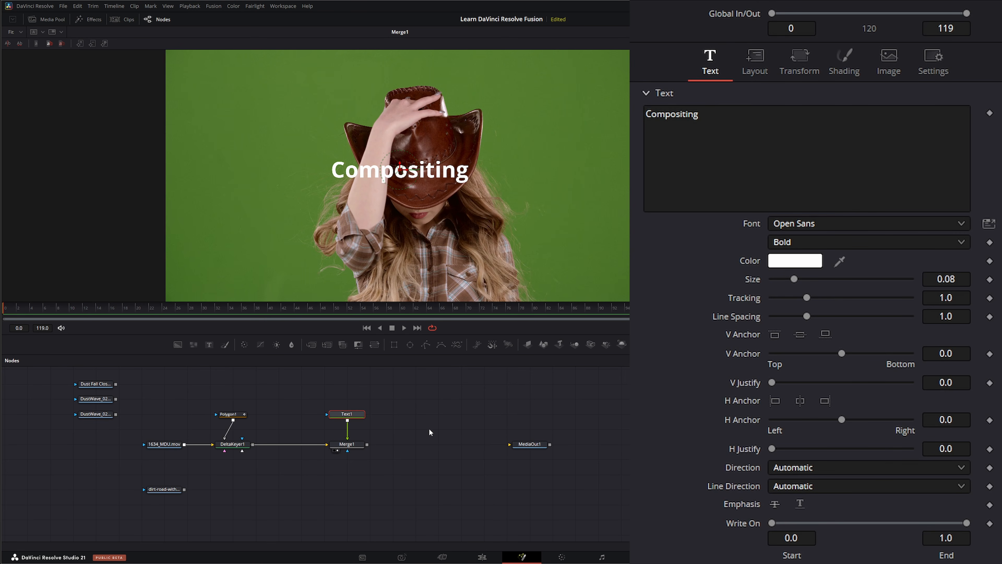
click(356, 446)
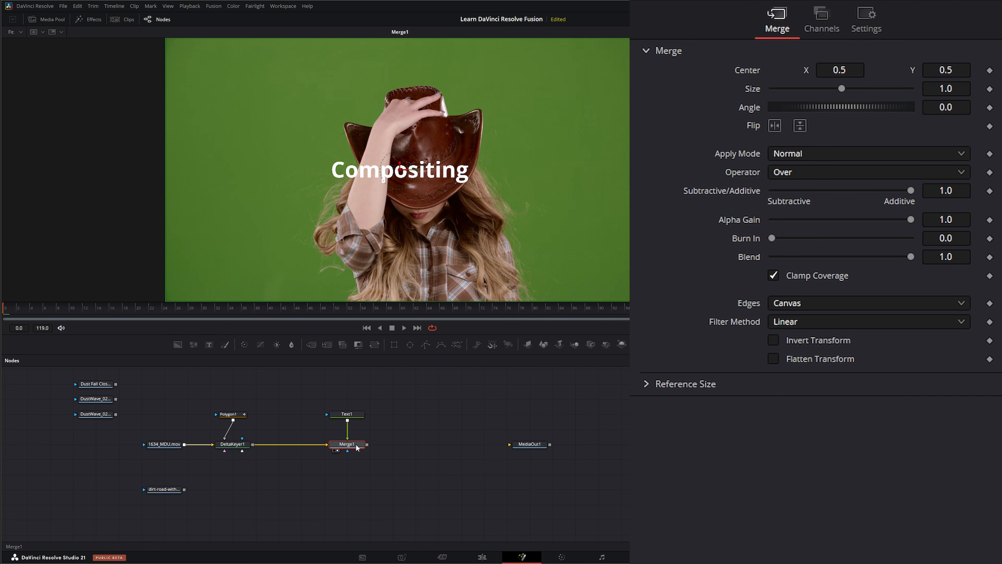
drag(316, 380, 380, 431)
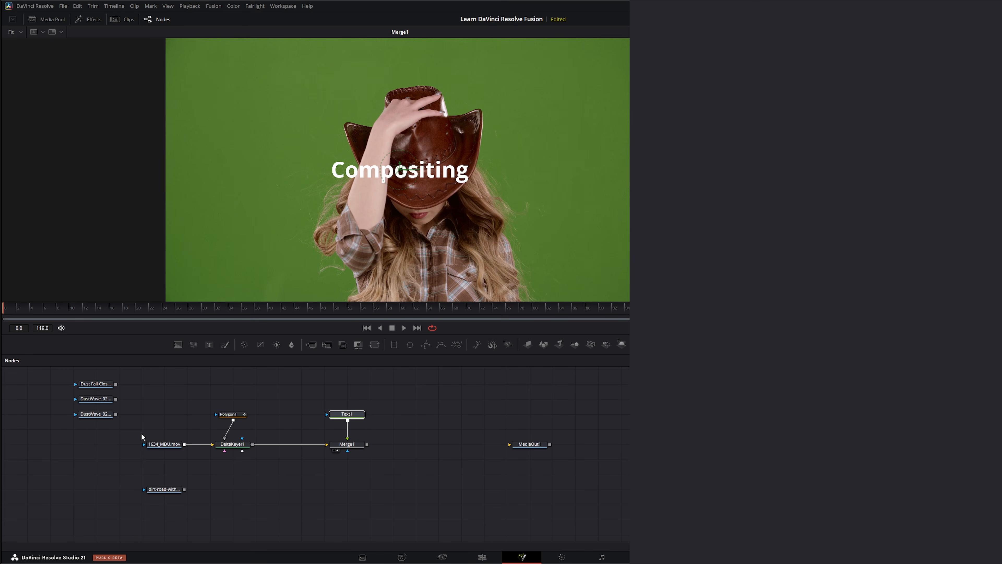
drag(128, 429, 202, 465)
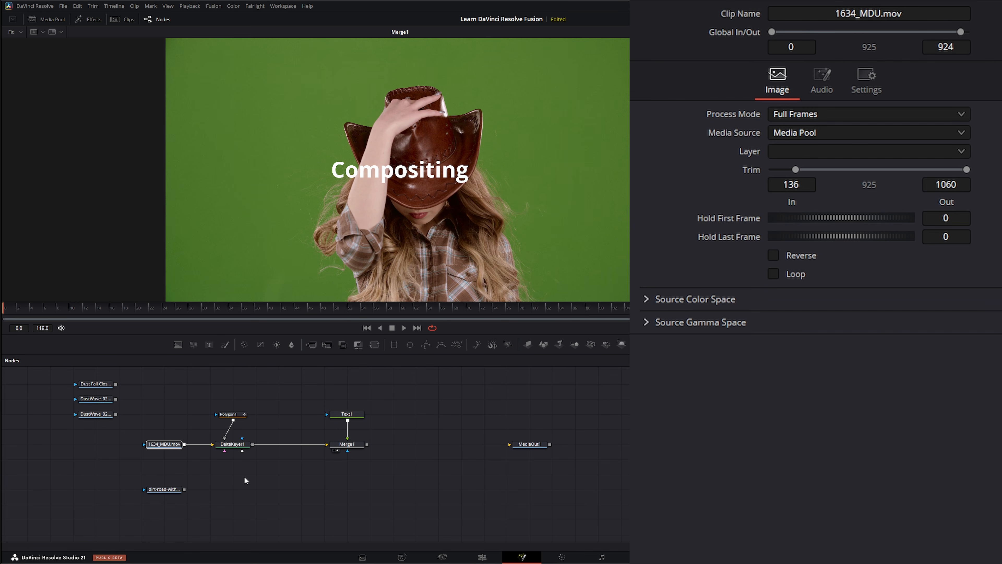
click(398, 435)
drag(402, 422, 308, 481)
Delete the Text1 node, then disconnect Merge1 from DeltaKeyer1 and place it beside the dirt-road clip node.
drag(297, 389, 370, 426)
key(Delete)
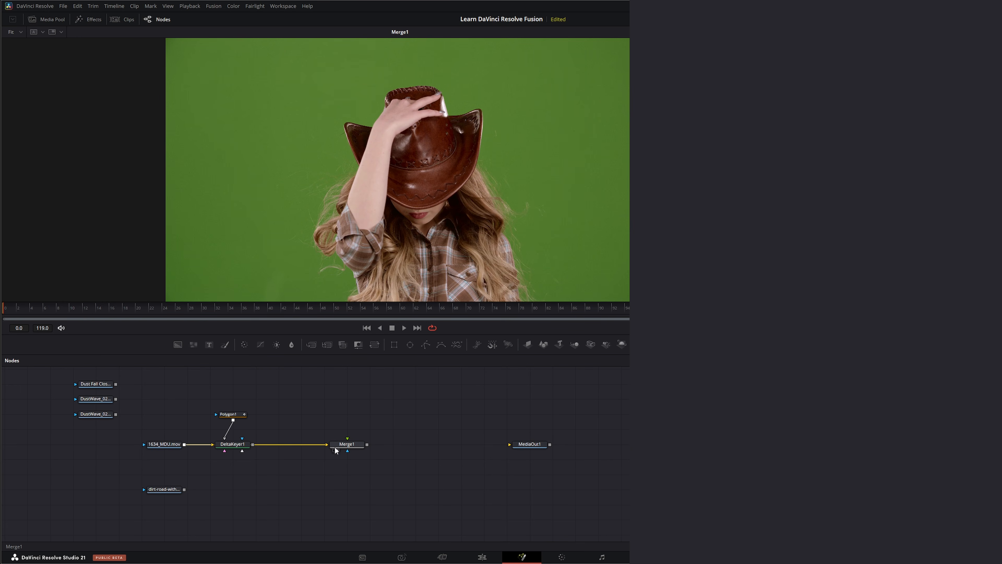
click(325, 444)
drag(355, 444, 265, 492)
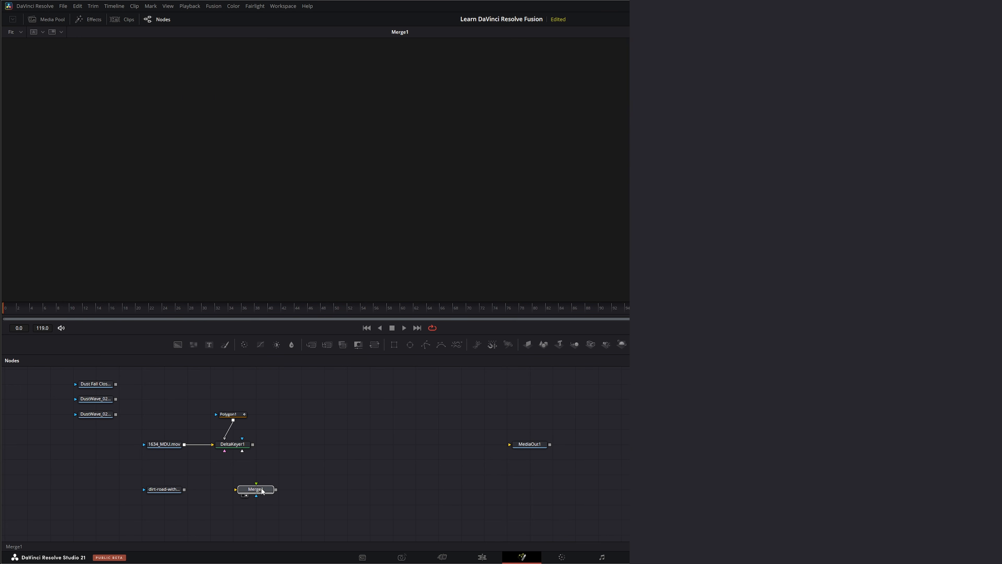
View the 1634_MDU.mov green-screen clip and the dirt-road background clip in the viewer.
key(1)
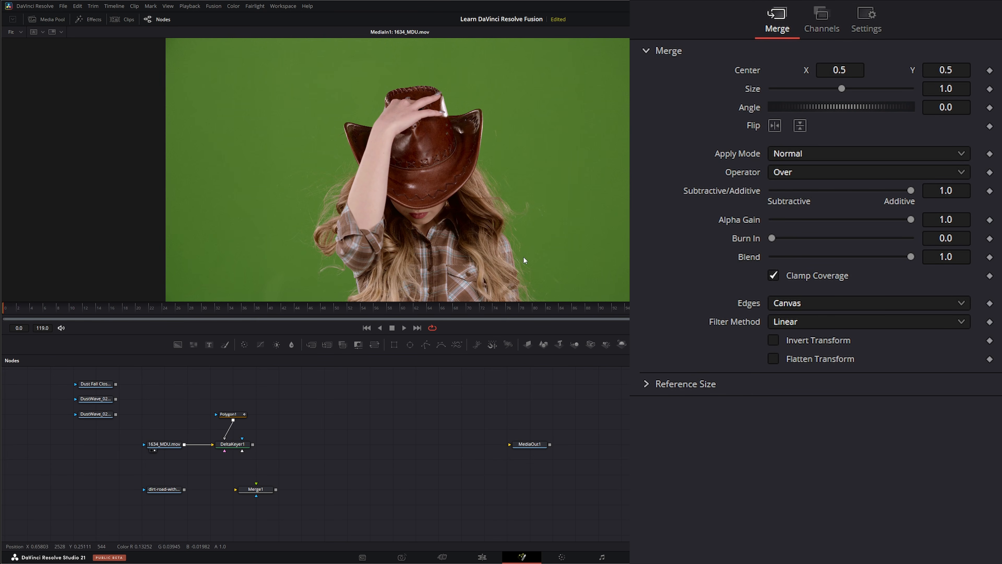
click(163, 489)
key(1)
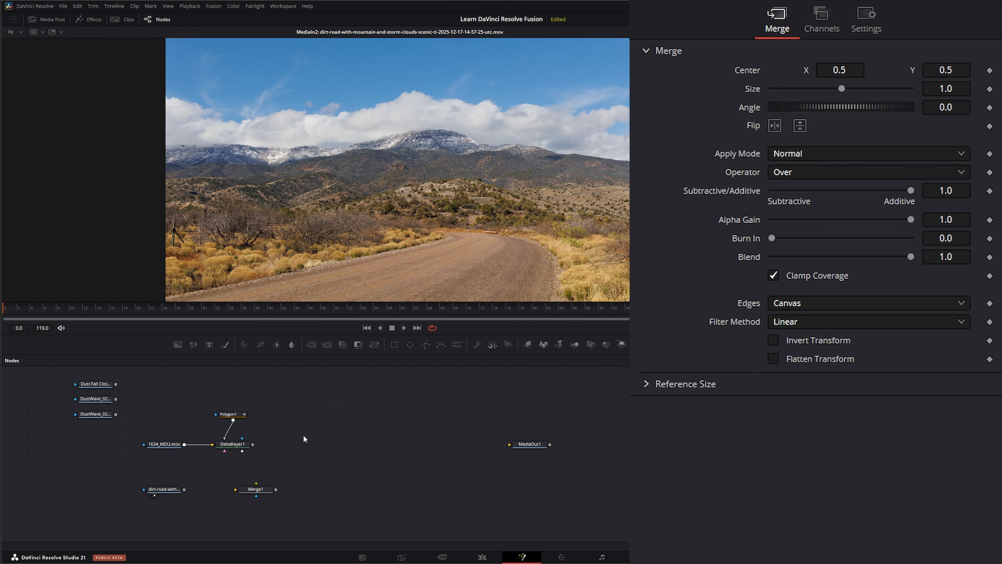
Play back the keyed output of DeltaKeyer1 and inspect the Polygon1 mask around the woman.
click(240, 445)
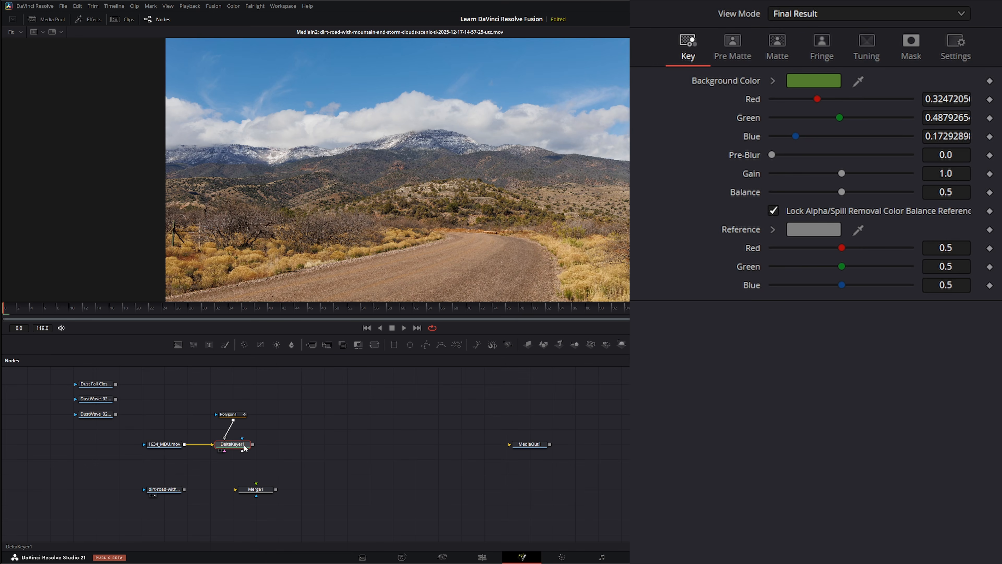
key(1)
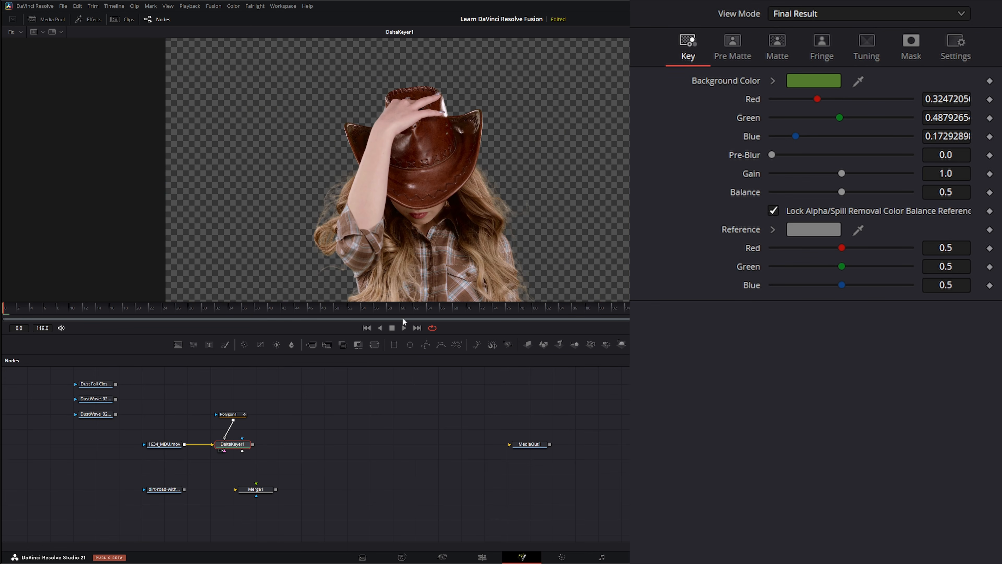
key(space)
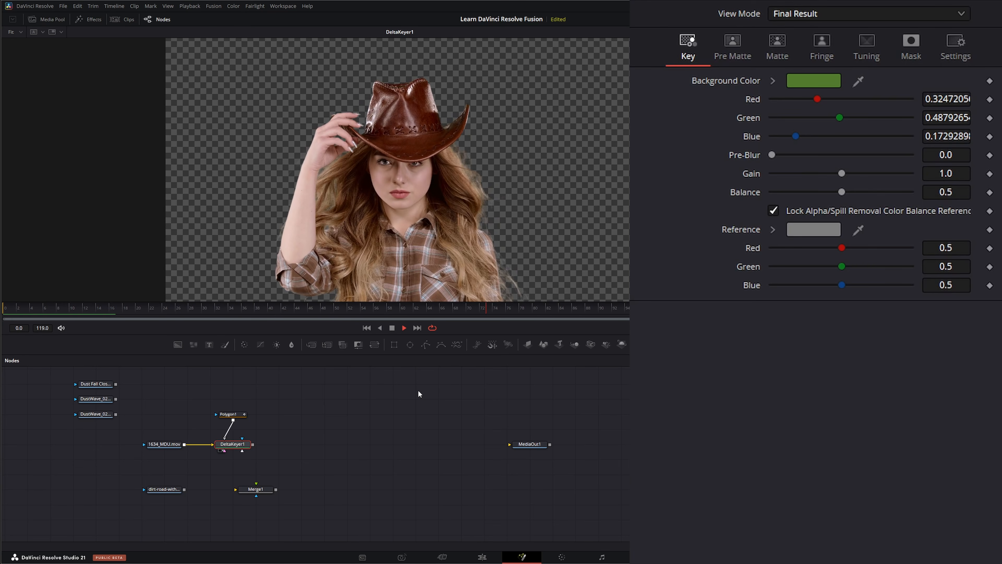
click(393, 328)
click(367, 328)
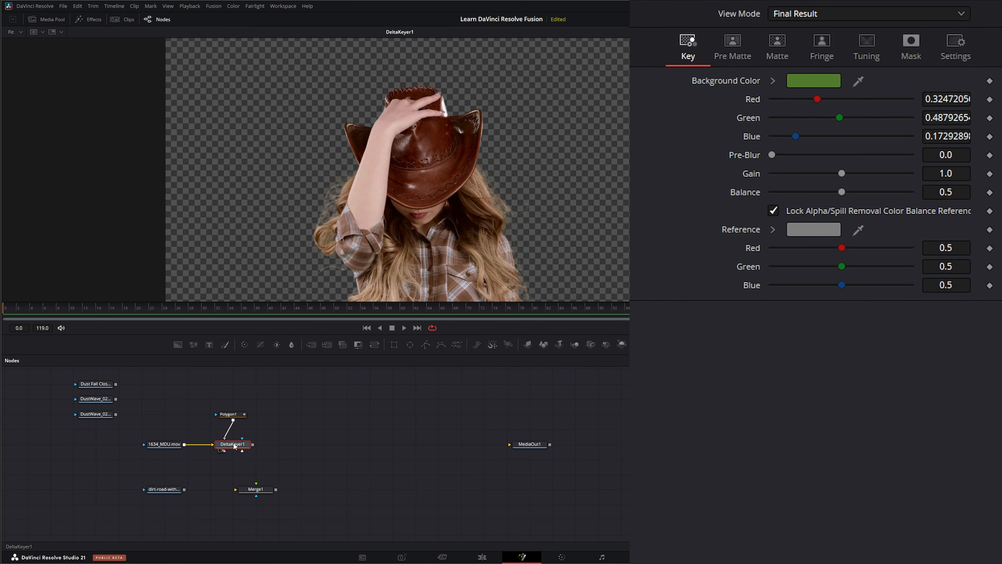
click(231, 415)
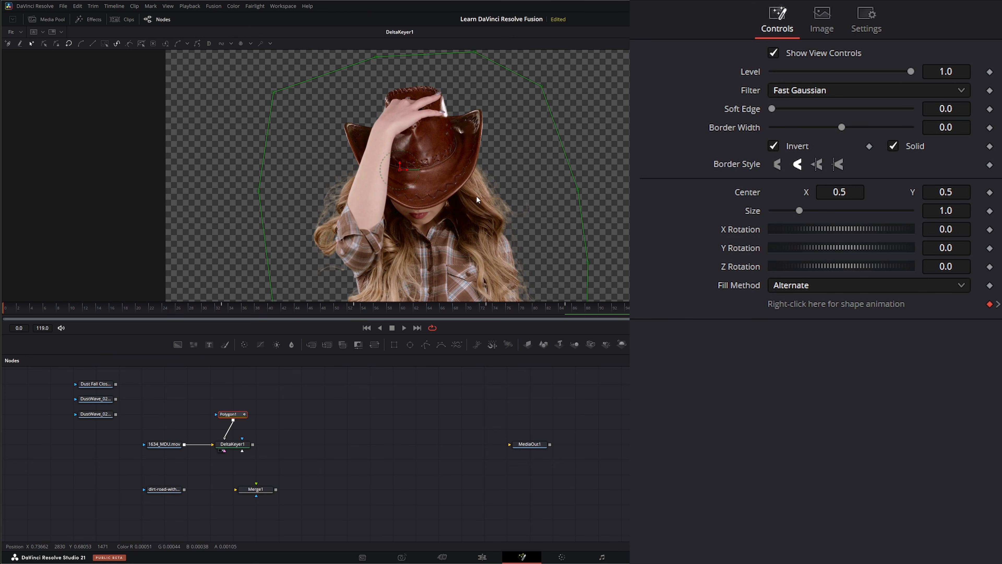
click(278, 465)
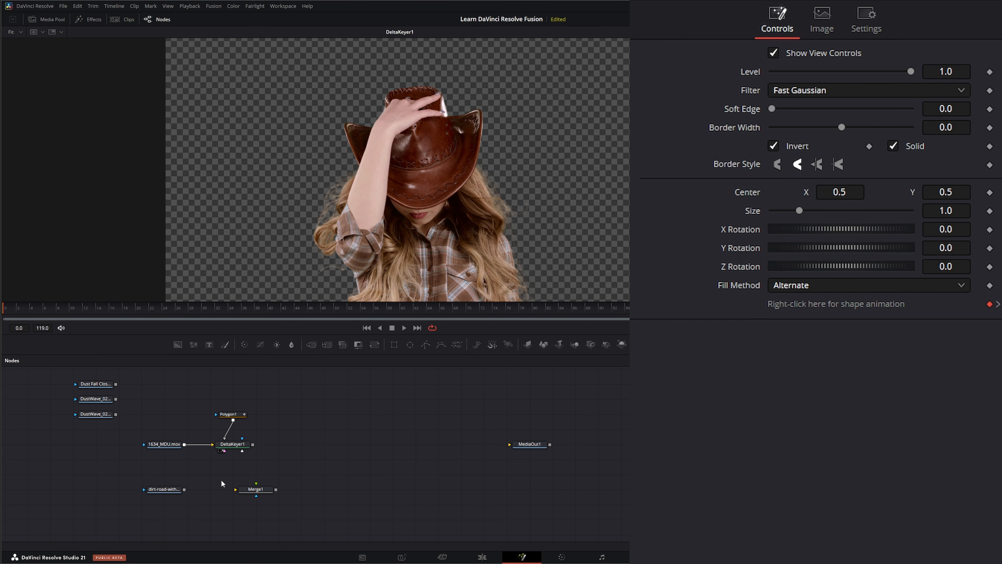
Move Merge1 farther from the dirt-road clip node, keeping both on the same row.
drag(243, 497, 312, 482)
click(303, 489)
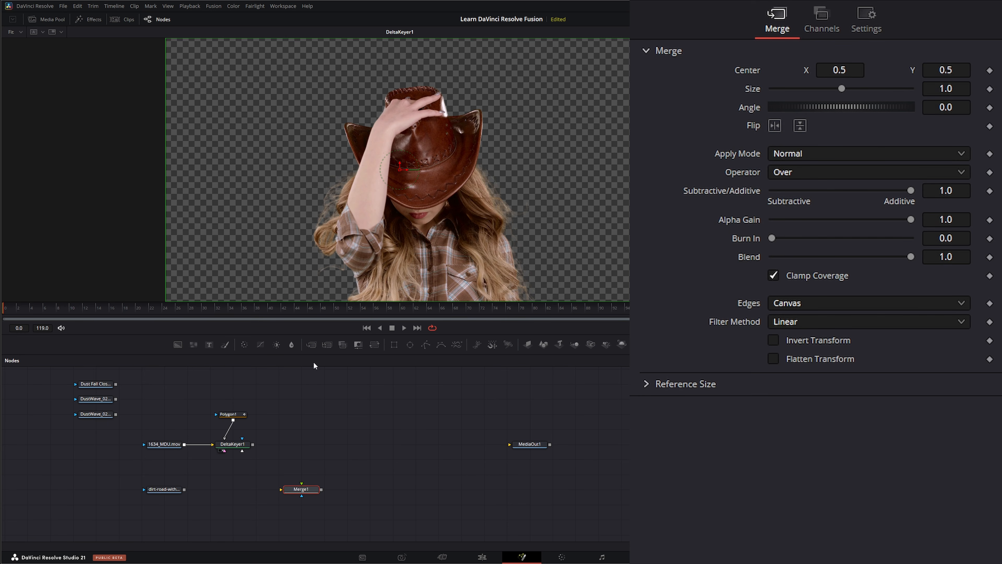
mouse_move(306, 490)
mouse_down()
mouse_move(313, 461)
mouse_move(314, 490)
mouse_up()
drag(258, 472, 341, 501)
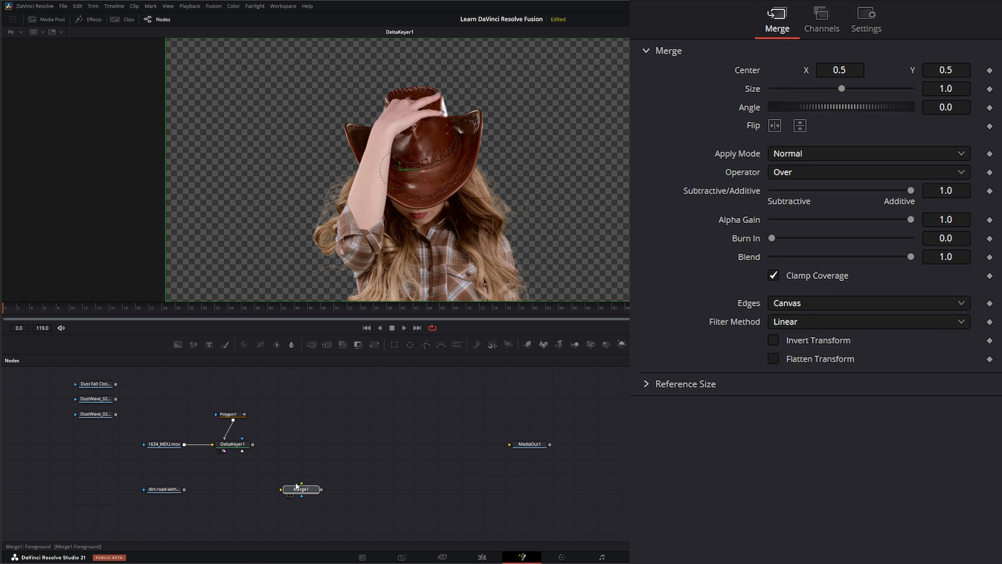
click(261, 474)
Connect the dirt-road clip as Merge1's background and DeltaKeyer1 as its foreground, and view Merge1.
drag(184, 489, 281, 490)
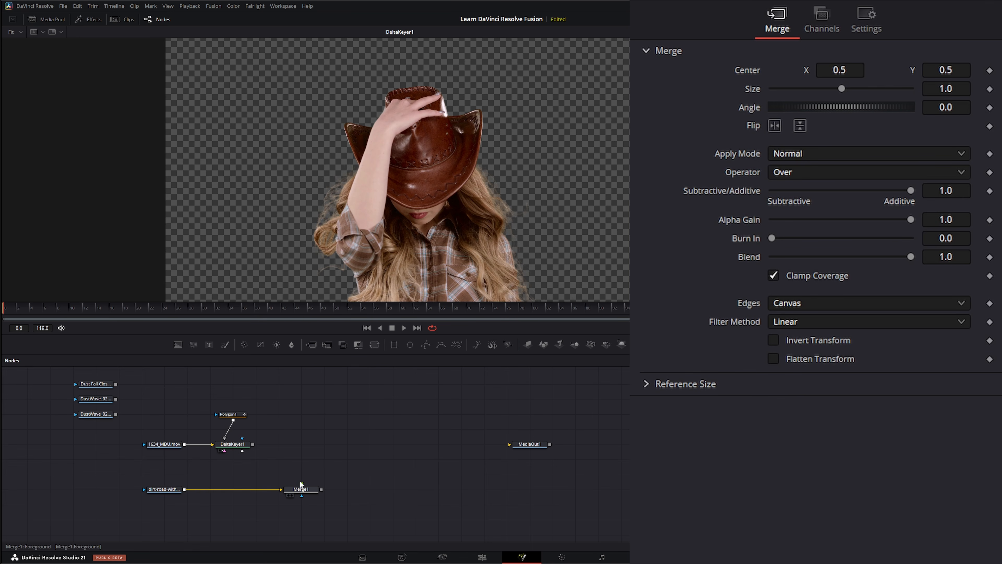
drag(253, 444, 302, 486)
key(1)
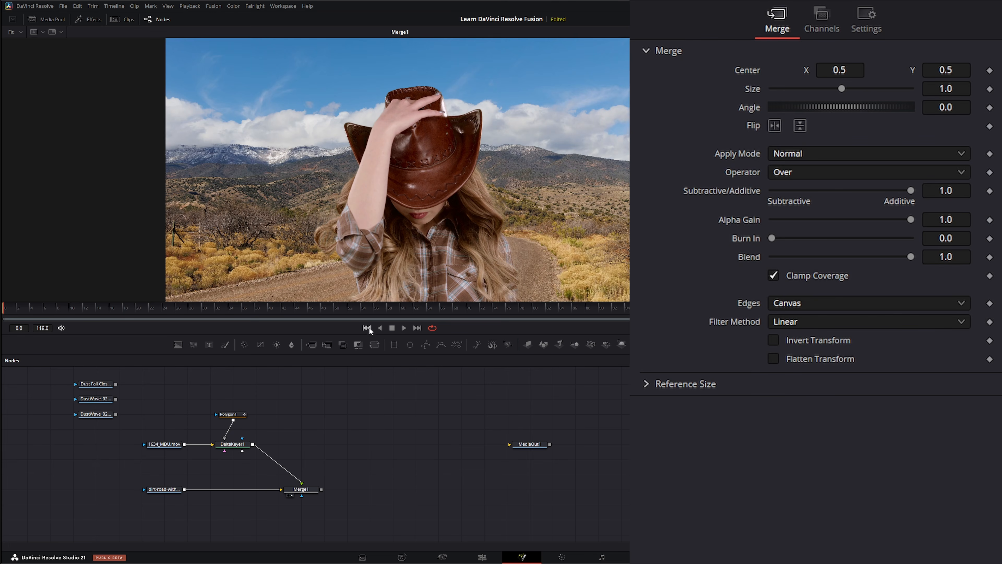
Play back the Merge1 composite and check its first and last frames.
click(404, 327)
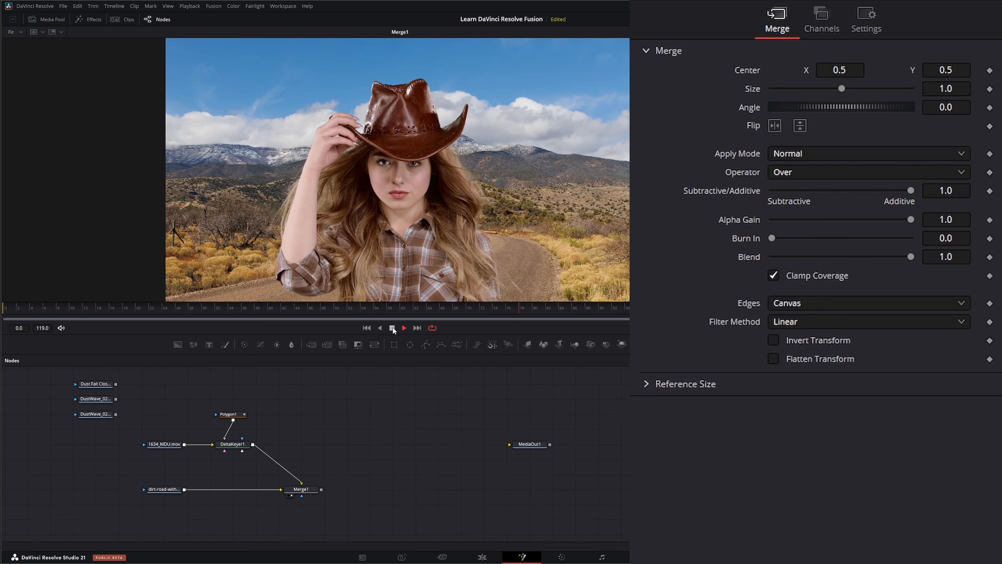
click(392, 327)
click(366, 328)
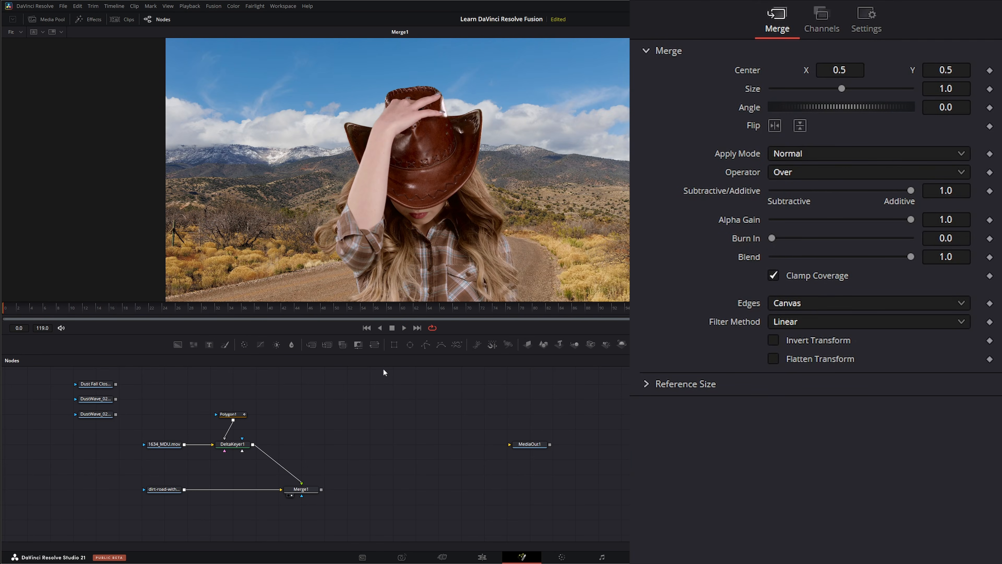
click(418, 327)
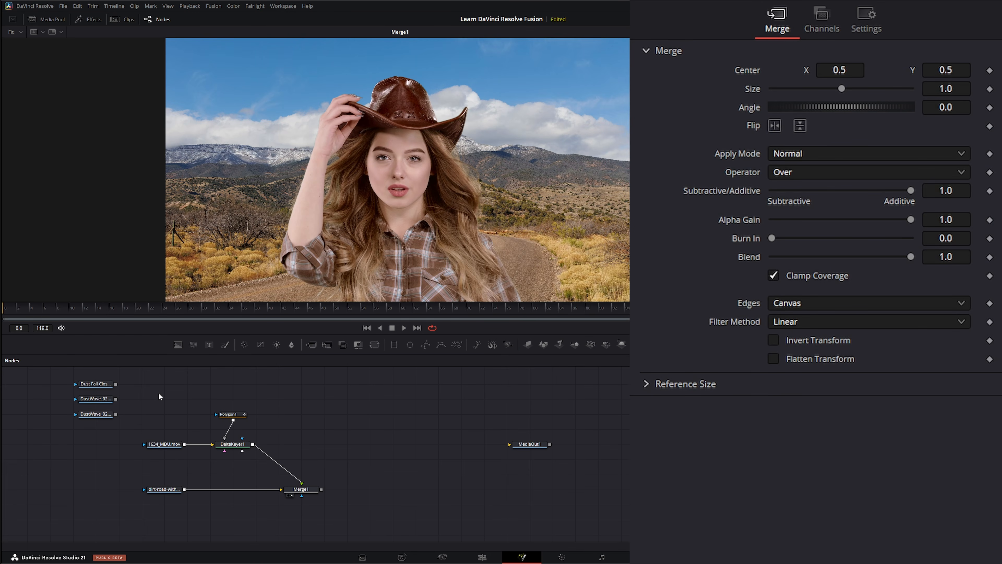
Compare the 1634_MDU.mov foreground clip and the dirt-road background clip, examining each node in turn.
drag(141, 402, 176, 516)
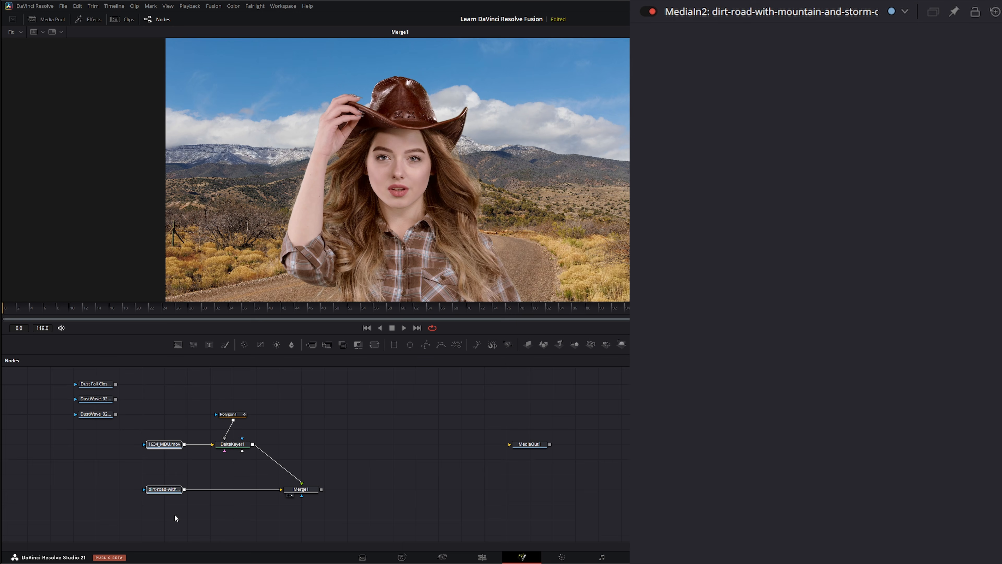
click(166, 422)
click(164, 444)
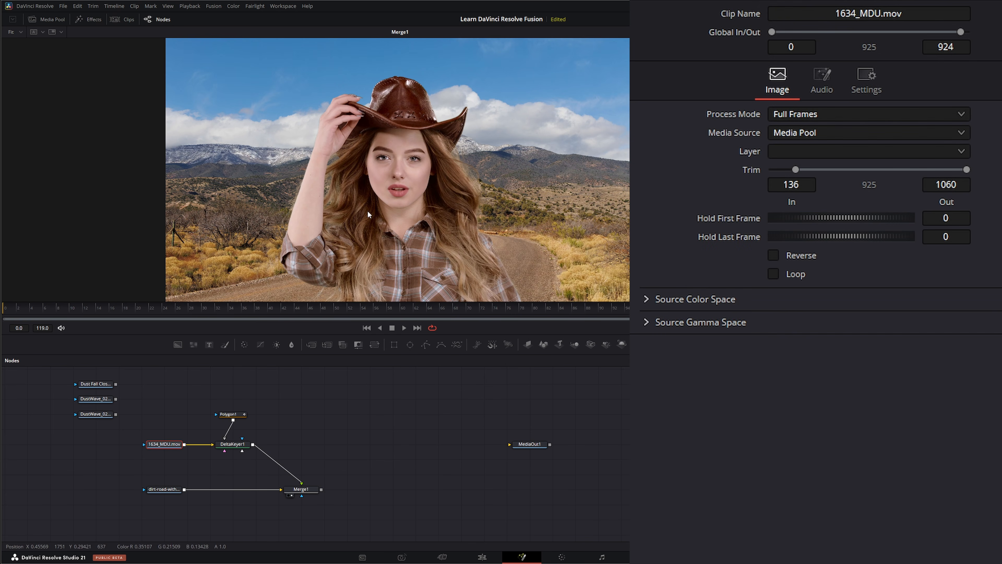
click(166, 489)
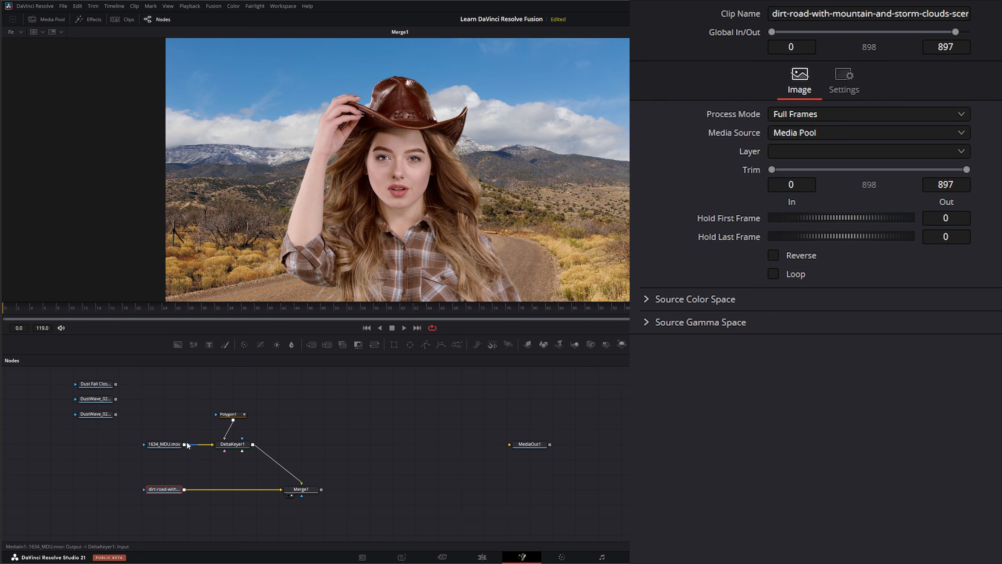
drag(143, 425, 167, 445)
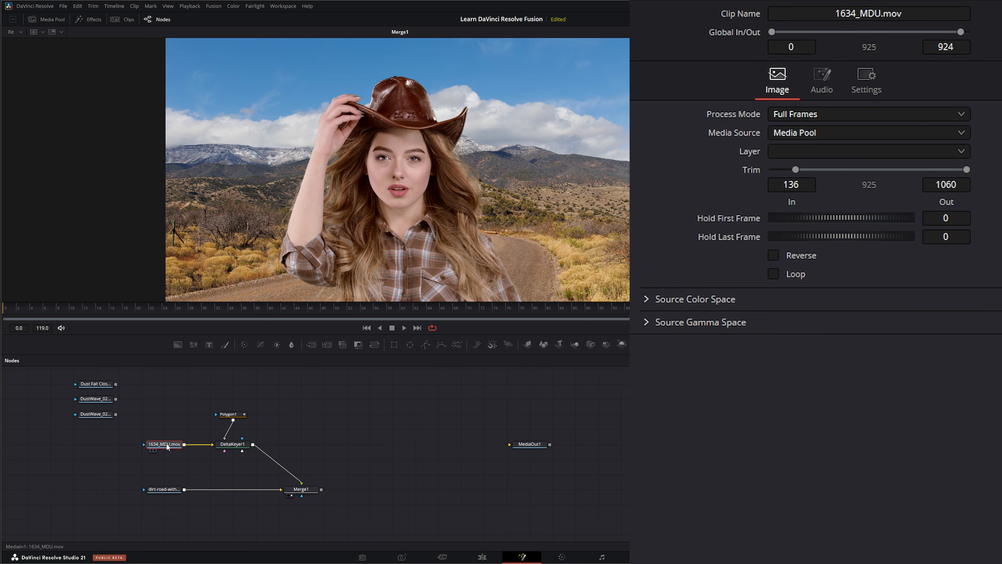
drag(115, 466, 196, 508)
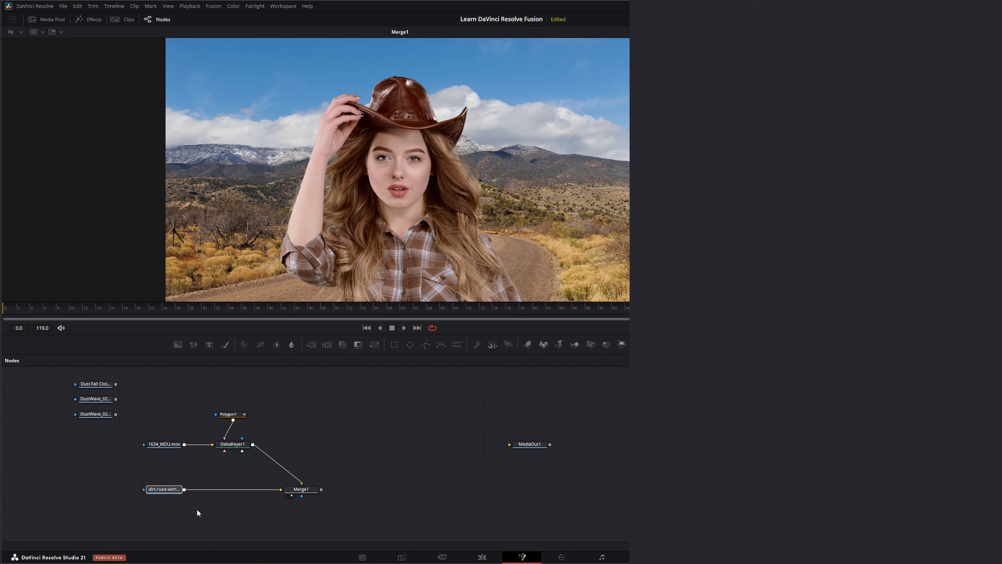
click(163, 491)
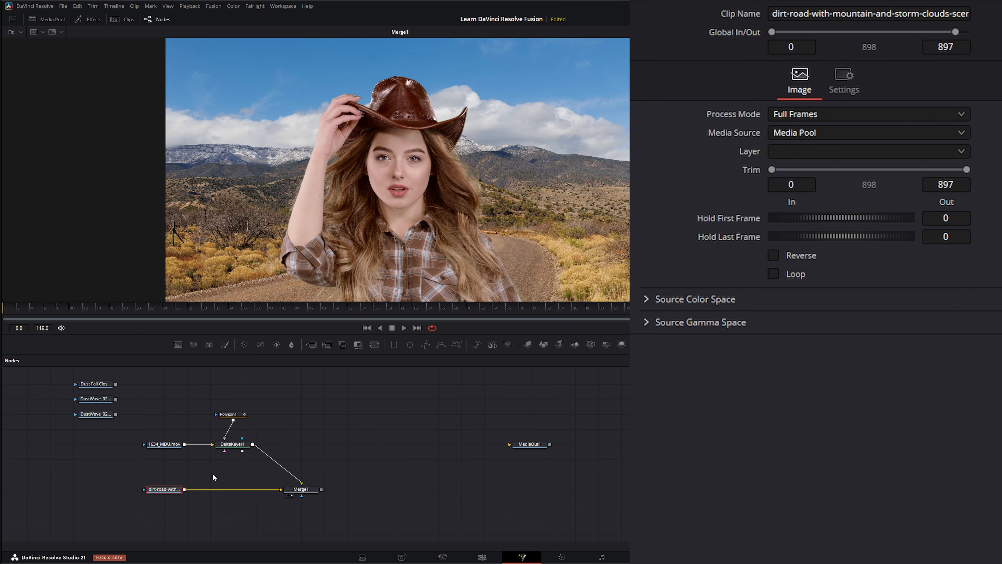
drag(103, 470, 198, 510)
drag(134, 422, 182, 457)
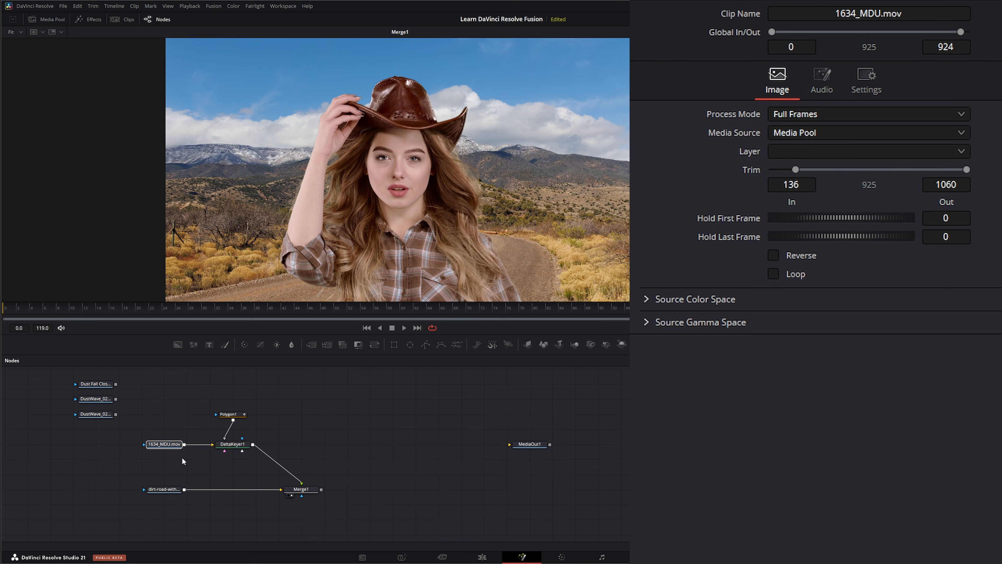
click(168, 444)
drag(149, 415, 184, 459)
drag(108, 468, 194, 509)
click(143, 465)
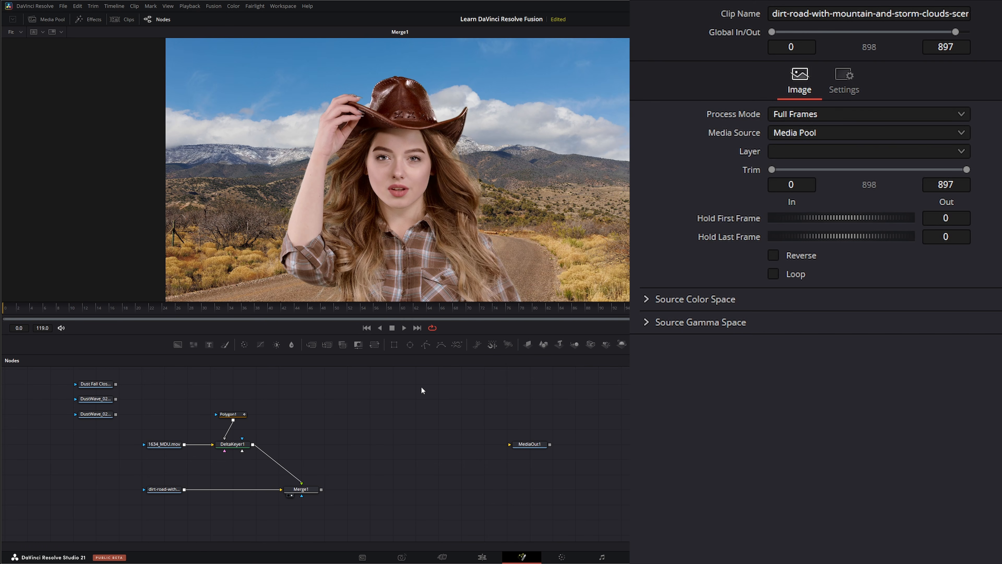
Insert a Color Corrector between DeltaKeyer1 and Merge1 and position it directly above Merge1.
click(235, 444)
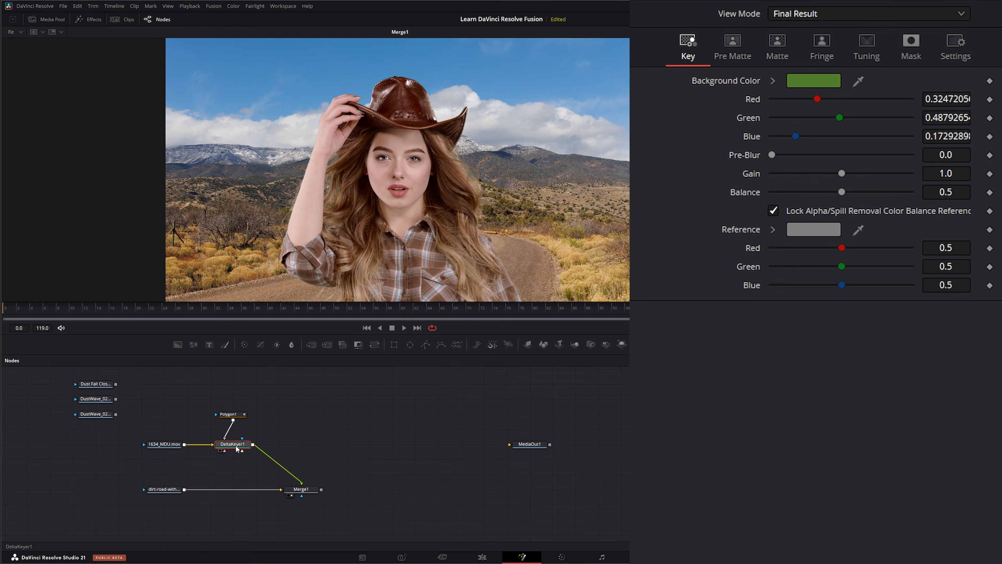
click(245, 345)
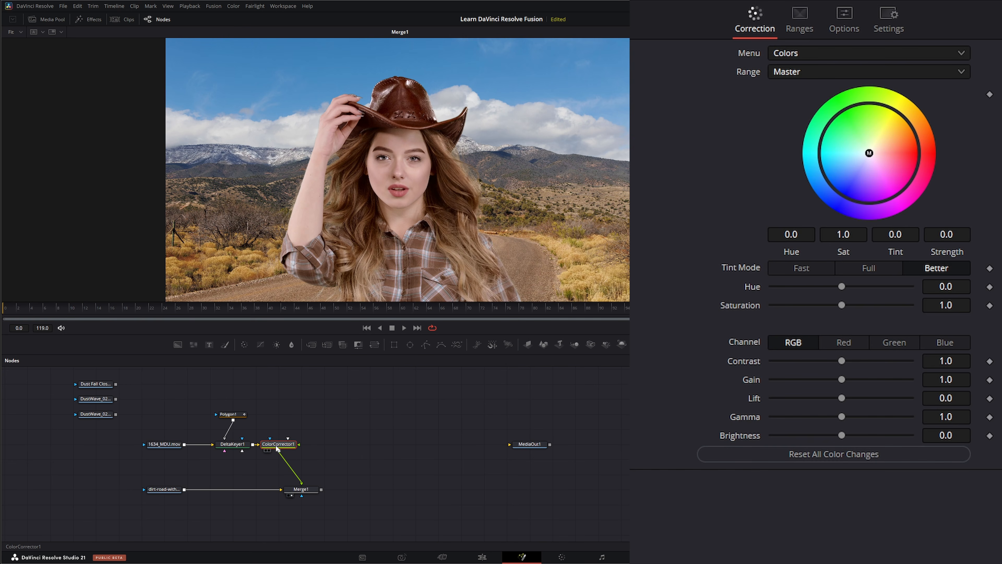
drag(275, 446, 297, 446)
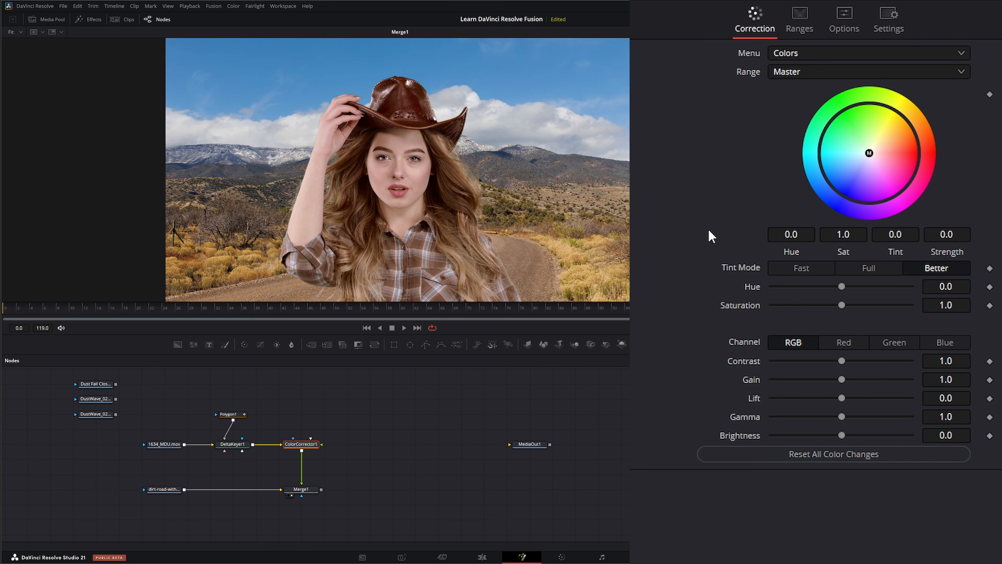
Tint ColorCorrector1's midtones and highlights slightly toward warm orange, with the highlights' tint strength at about 0.13.
click(786, 72)
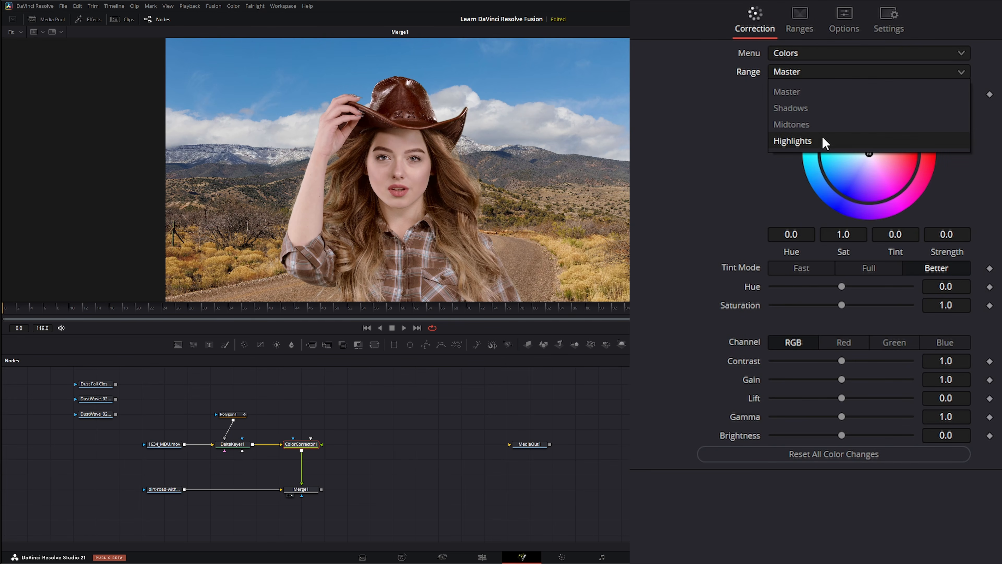
click(810, 123)
drag(870, 157, 885, 147)
click(801, 73)
click(793, 141)
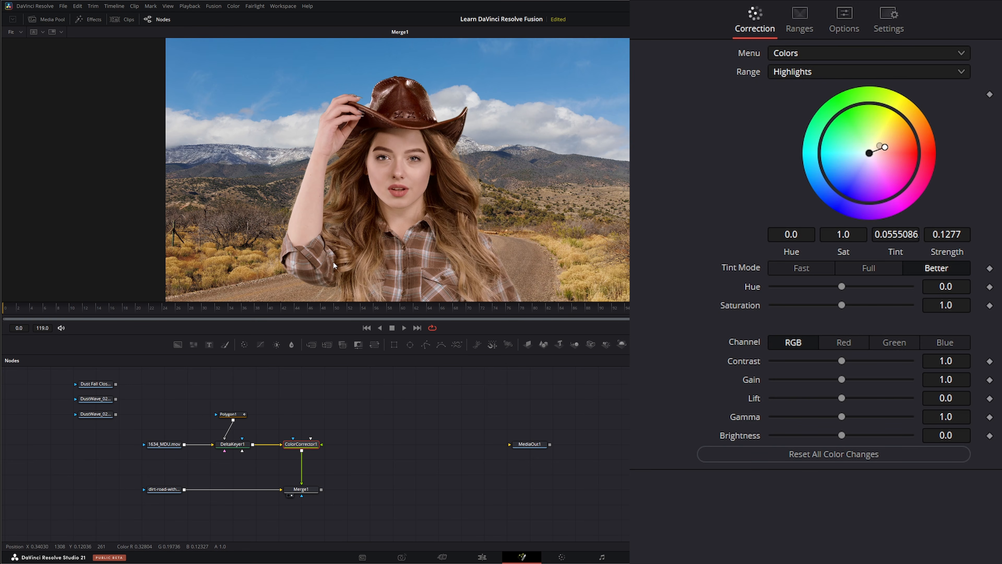
Try raising the highlights' saturation to about 1.2, checking the plaid sleeve against the dry grass, and reset it.
scroll(254, 264, up, 10)
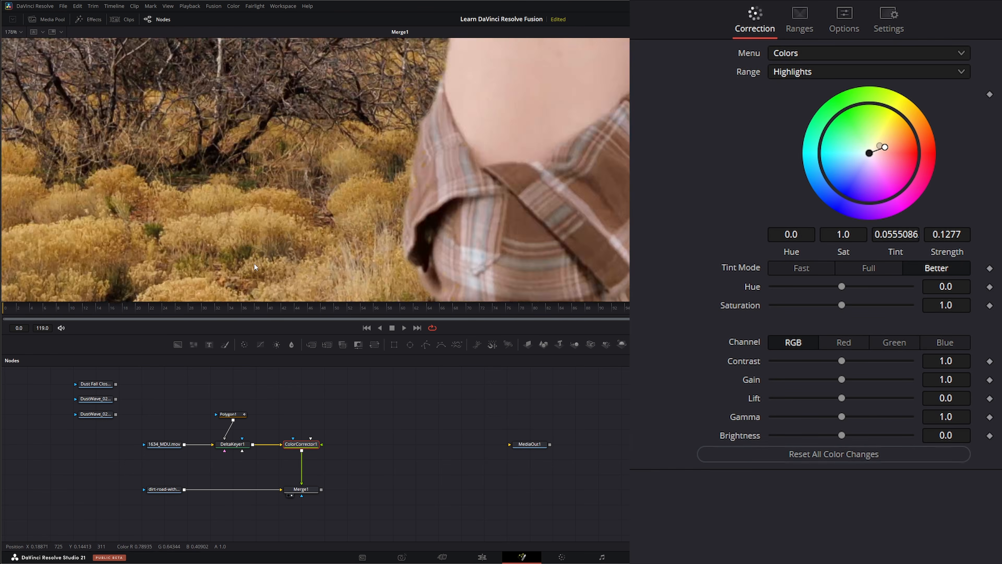
drag(201, 203, 124, 200)
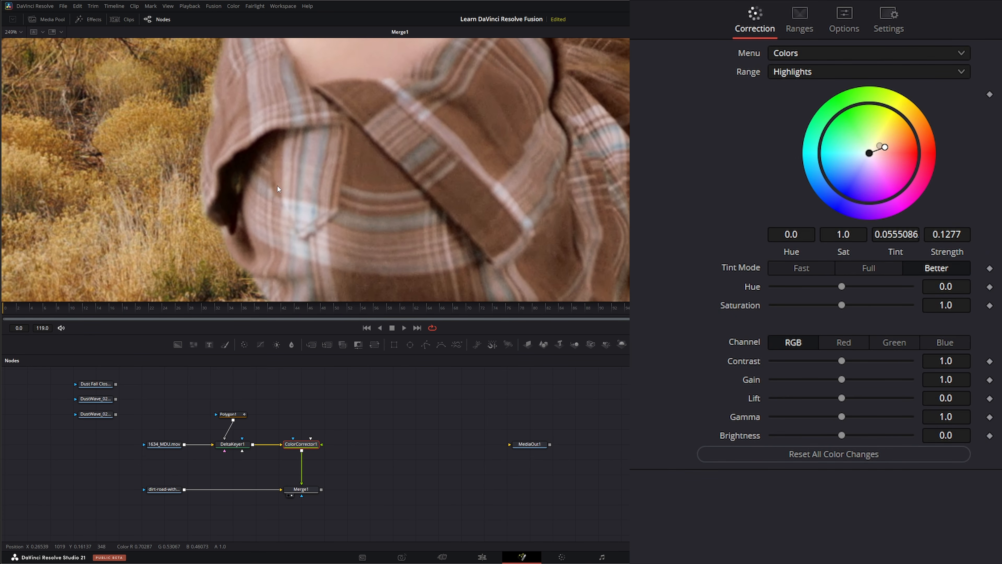
drag(846, 305, 857, 306)
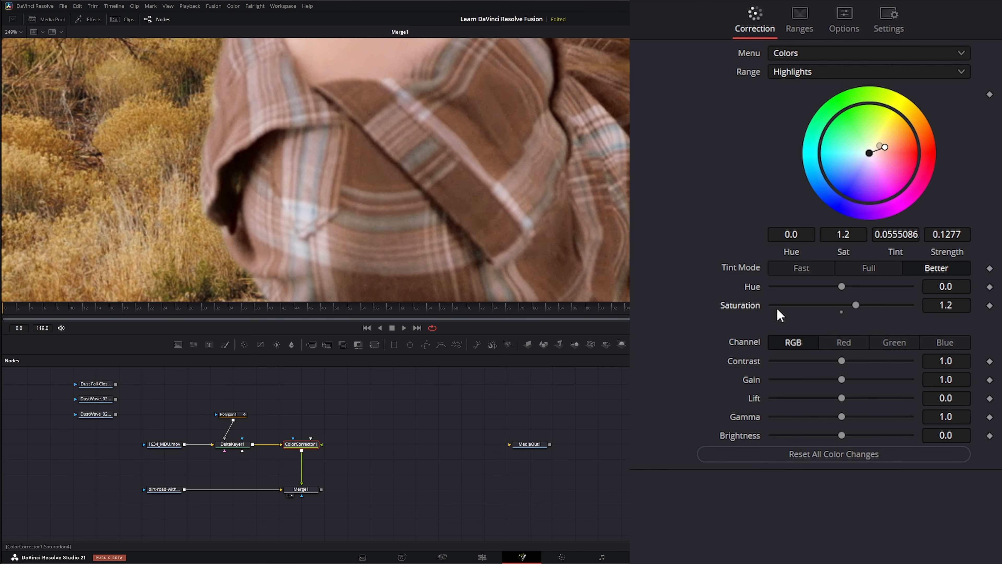
double_click(756, 305)
Switch ColorCorrector1's range to Master and try a saturation of about 1.14 and a contrast of about 1.04, resetting each.
click(786, 71)
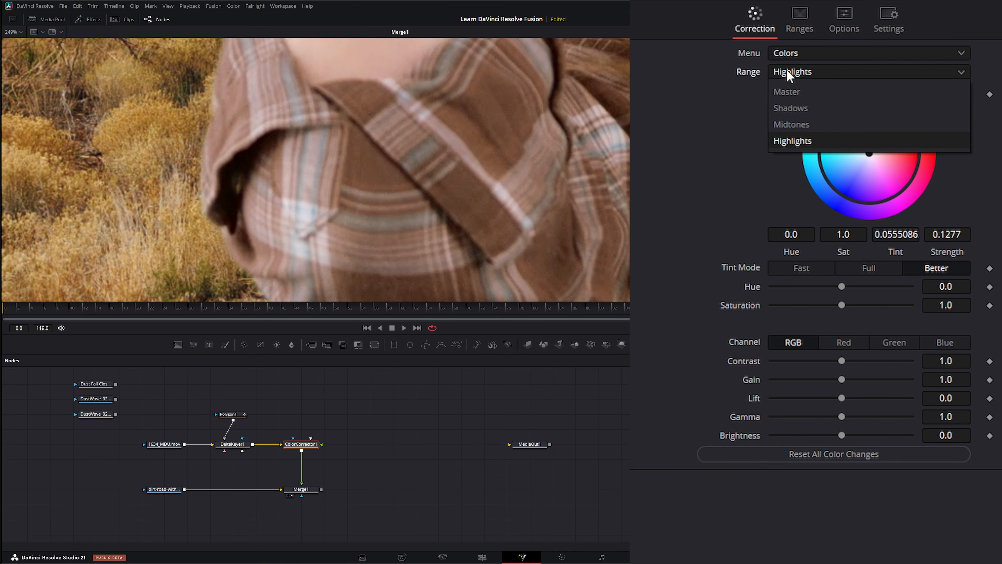
click(808, 91)
drag(847, 304, 852, 305)
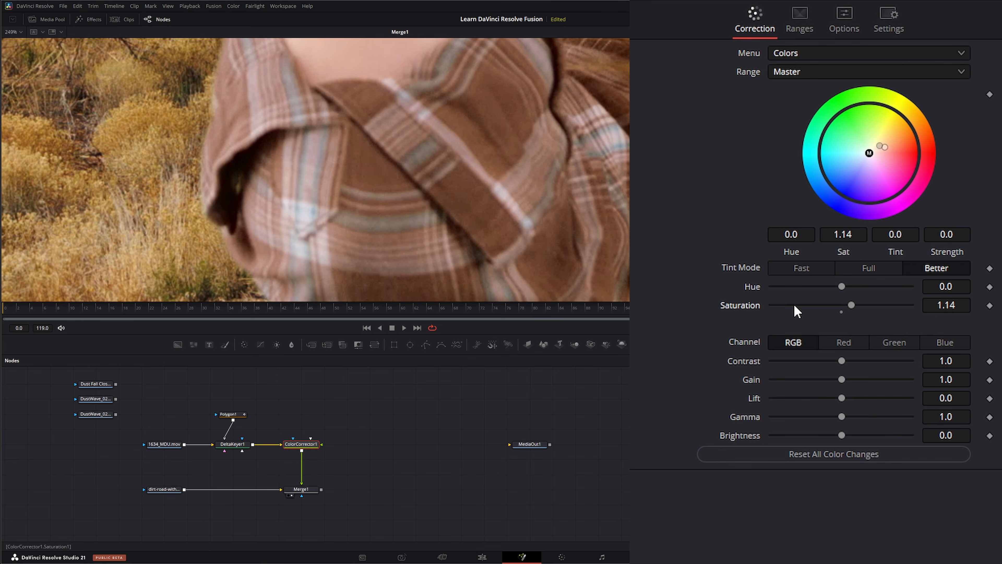
double_click(756, 305)
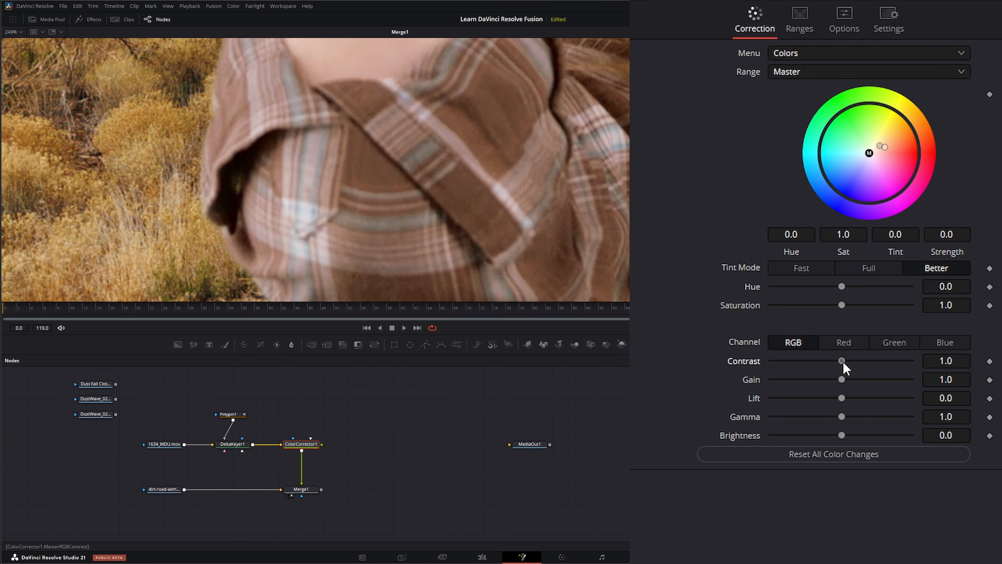
drag(844, 363, 844, 364)
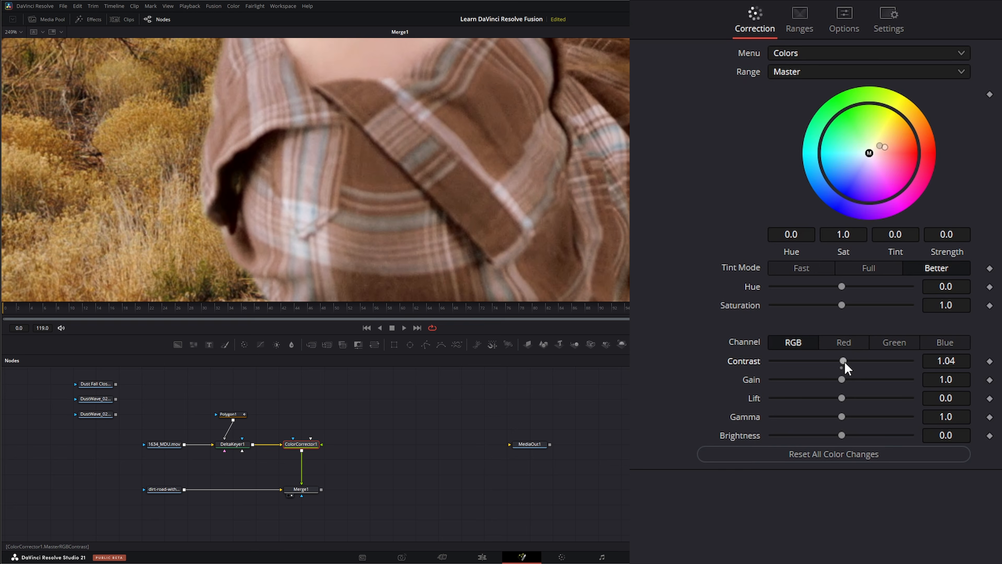
double_click(745, 363)
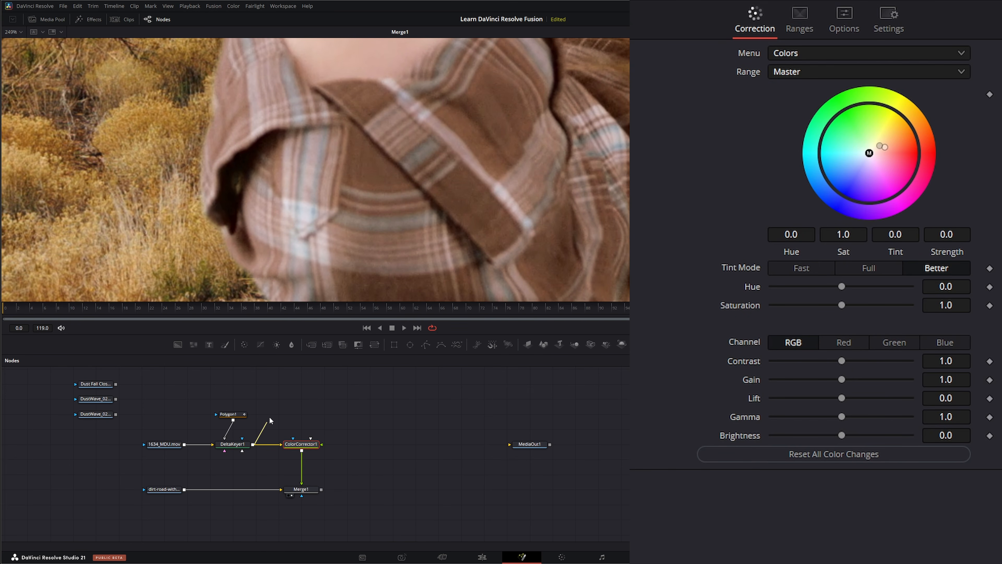
Connect DeltaKeyer1's output to ColorCorrector1's effect mask as well, and set the master RGB contrast to 1.03.
drag(253, 444, 292, 439)
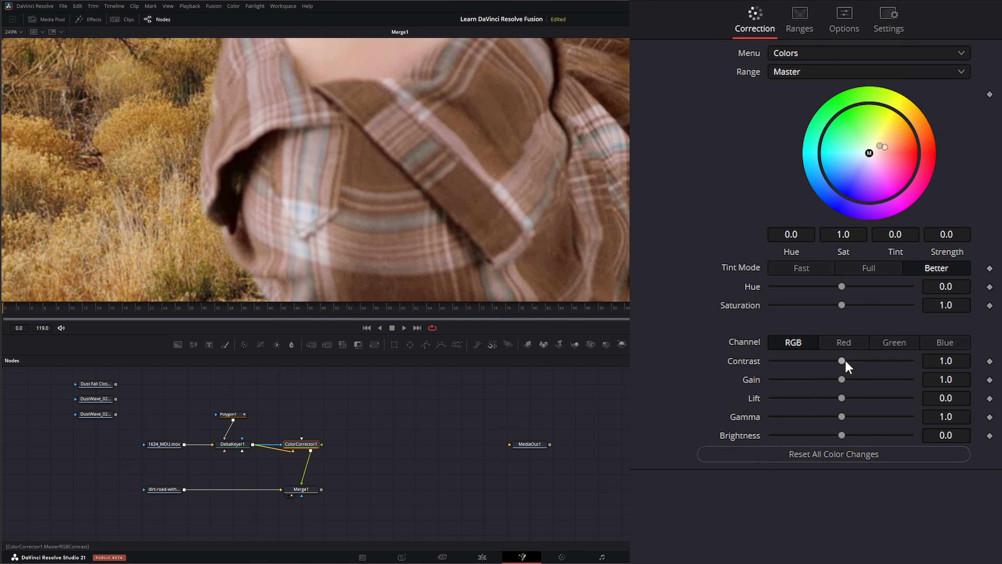
drag(845, 361, 853, 361)
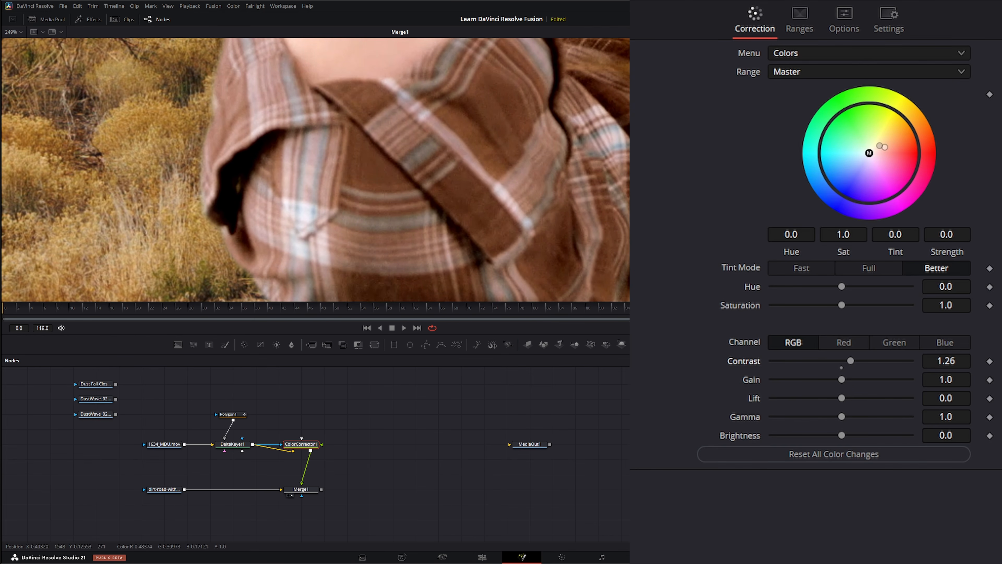
scroll(189, 195, down, 12)
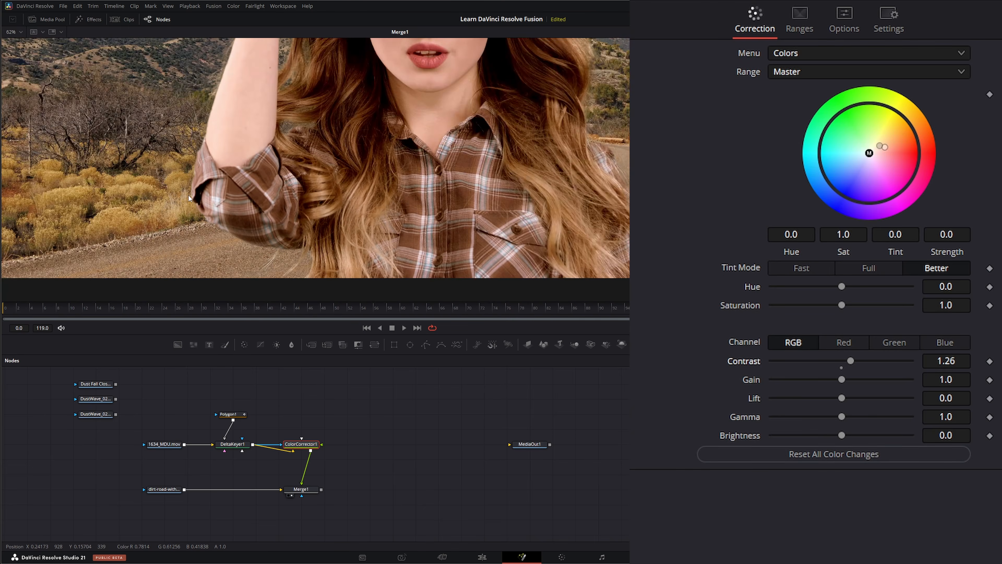
scroll(270, 149, down, 2)
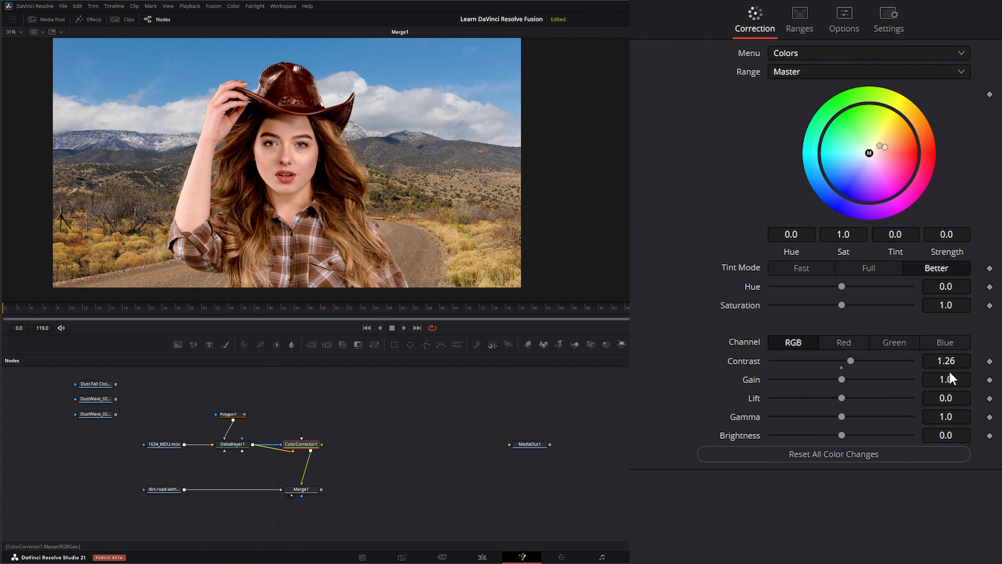
click(952, 360)
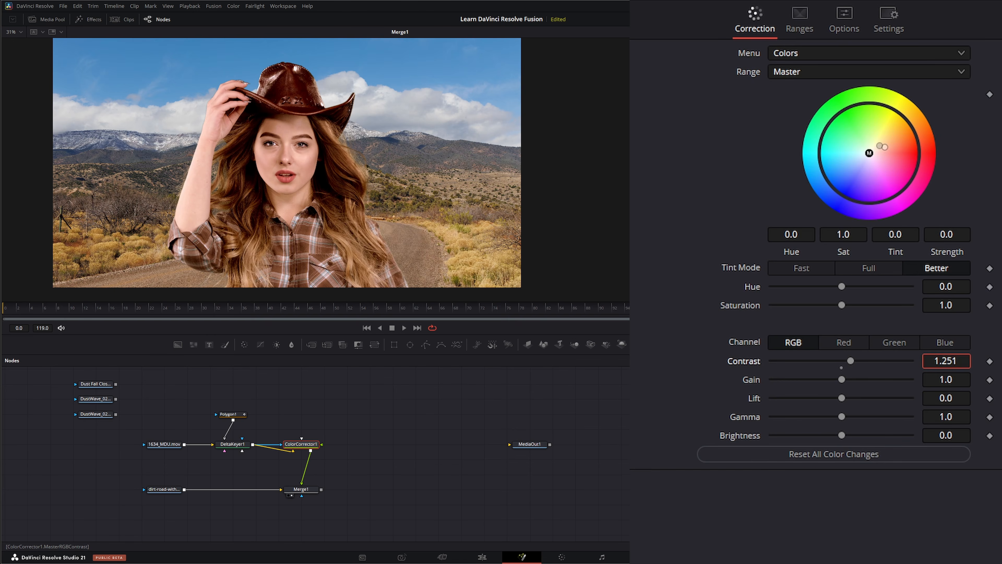
text(1.03)
key(Return)
Play back the Merge1 composite to check the colour-corrected woman against the background.
click(404, 328)
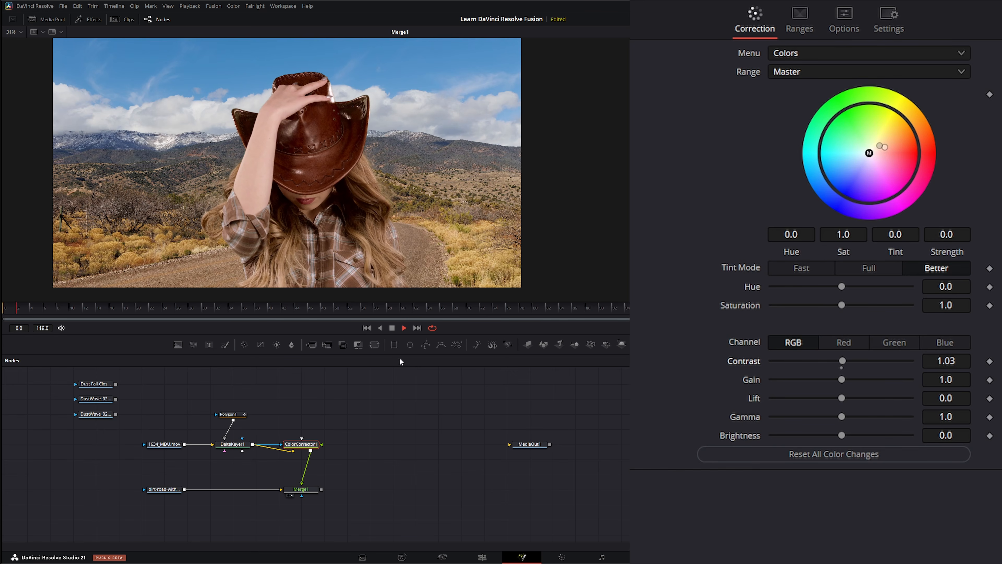
click(391, 328)
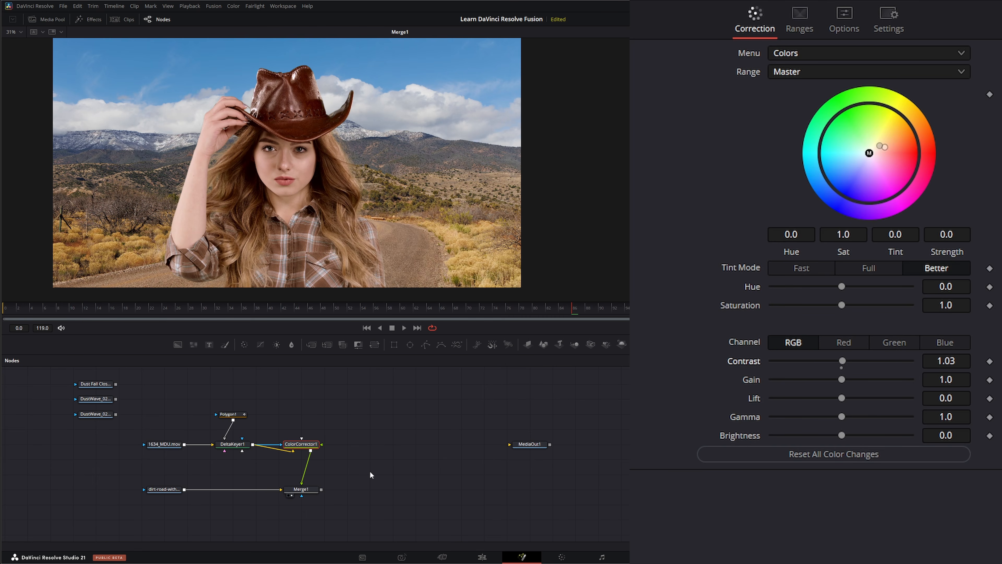
mouse_move(295, 489)
mouse_down()
mouse_move(319, 488)
mouse_move(303, 489)
mouse_up()
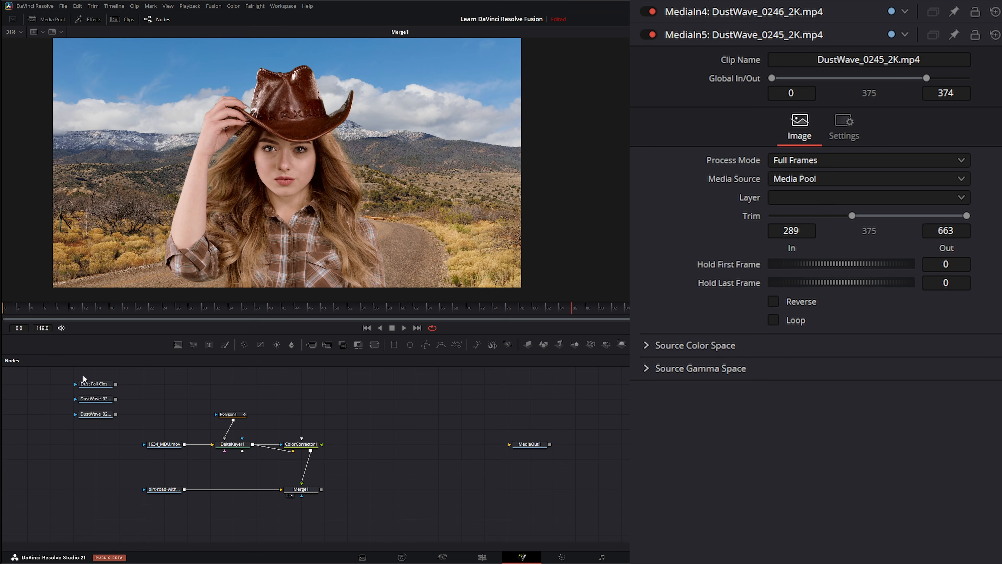
View the DustWave_0245_2K.mp4 clip, play it back, and return to the first frame.
mouse_move(52, 377)
mouse_down()
mouse_move(94, 415)
mouse_move(105, 450)
mouse_up()
click(97, 400)
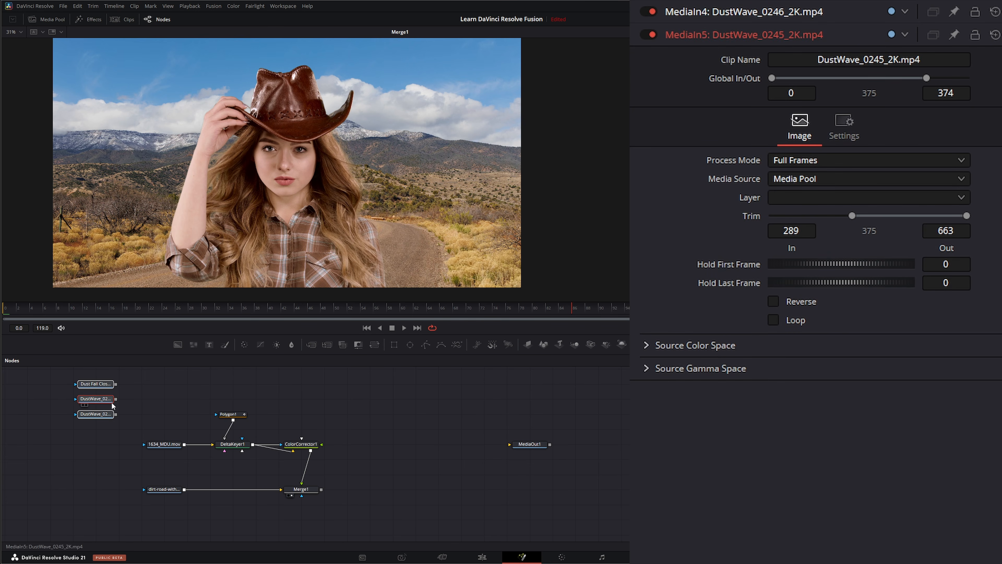
click(112, 406)
drag(91, 400, 216, 259)
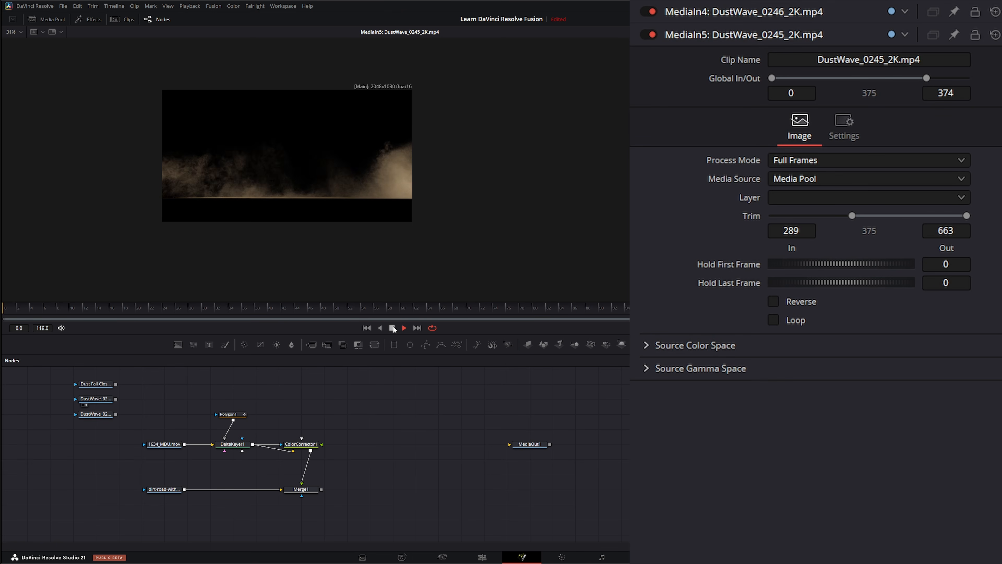
click(393, 328)
click(366, 328)
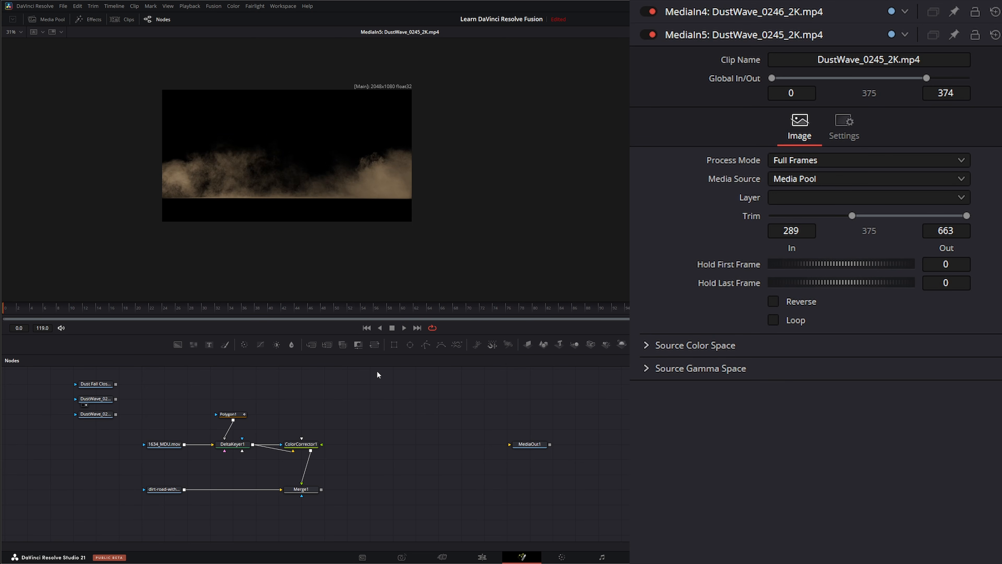
View the DustWave_0246_2K.mp4 clip and play it back.
click(102, 417)
key(1)
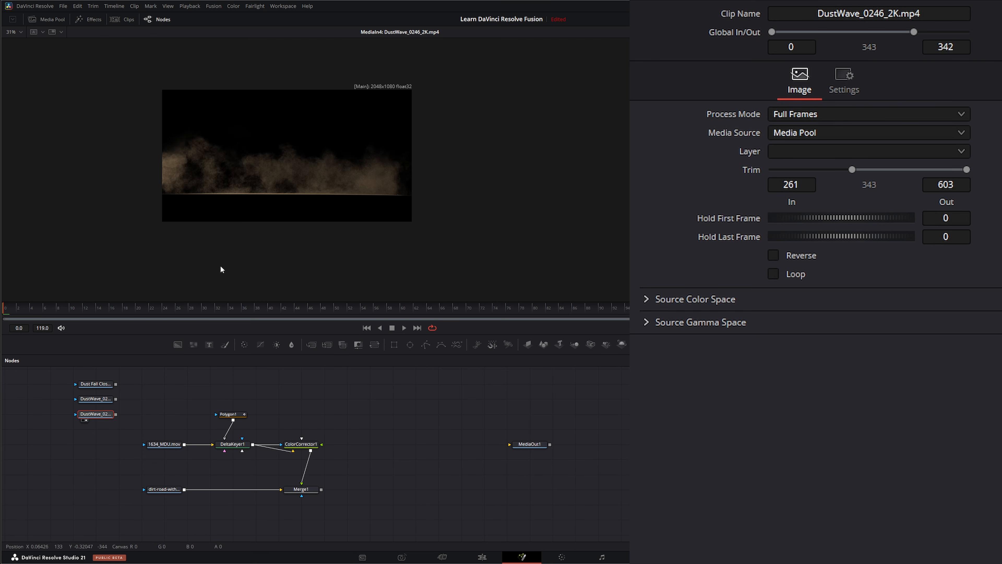
click(404, 329)
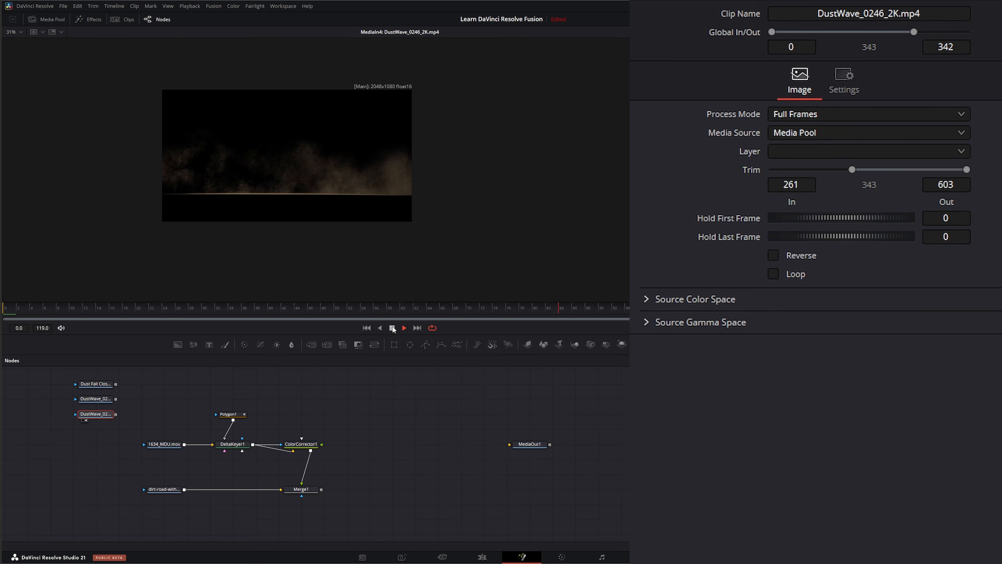
click(393, 328)
Insert Merge2 between the dirt-road clip and Merge1 with DustWave_0246_2K.mp4 as its foreground, and arrange the nodes with the dust clip above Merge2.
drag(95, 410, 209, 515)
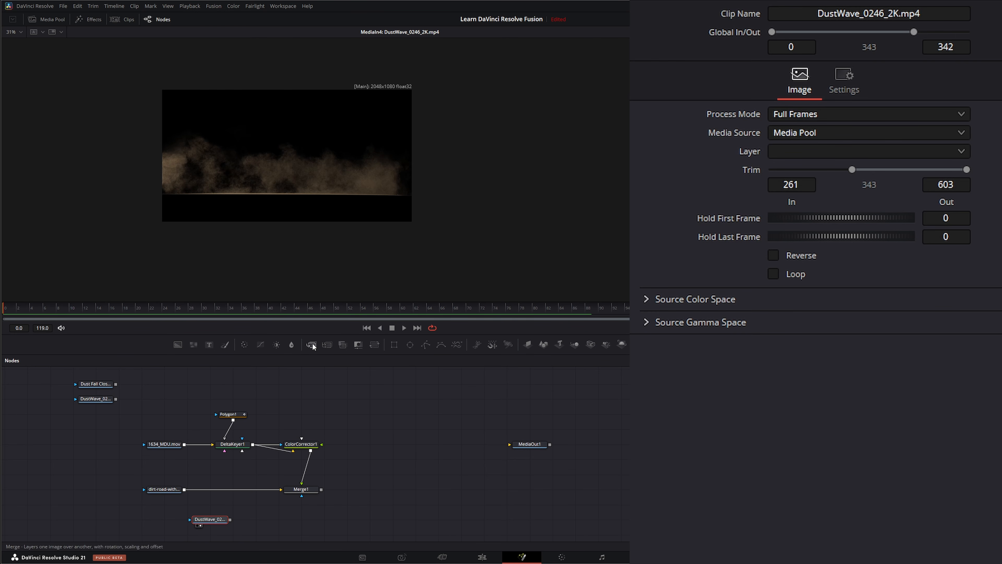
drag(311, 345, 233, 475)
drag(236, 509, 233, 459)
drag(138, 514, 338, 461)
drag(235, 492, 235, 521)
click(234, 485)
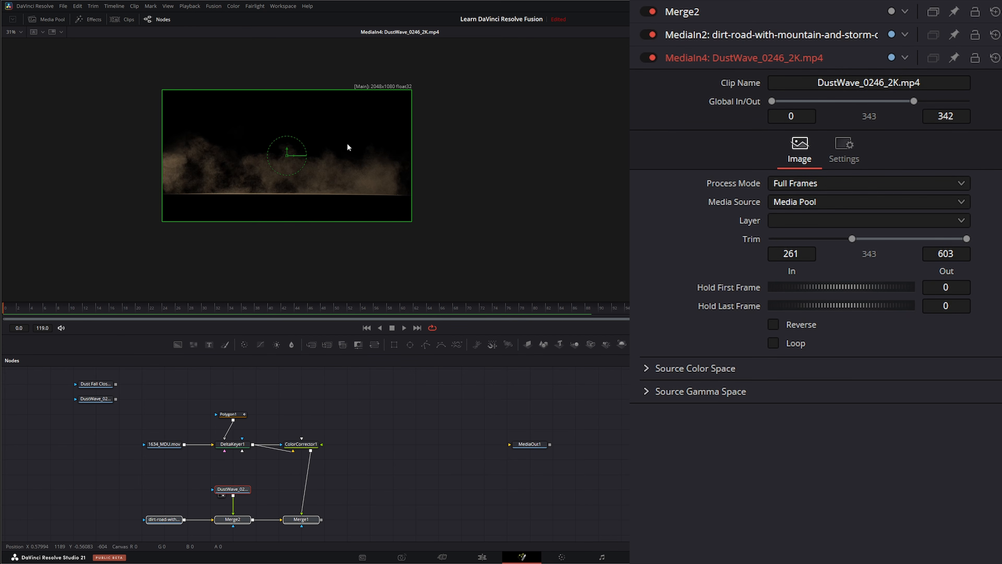
Insert a Resize node at 3840 × 2160 between DustWave_0246_2K.mp4 and Merge2, and view its output.
mouse_move(233, 489)
mouse_down()
mouse_move(233, 391)
mouse_move(233, 491)
mouse_up()
click(233, 490)
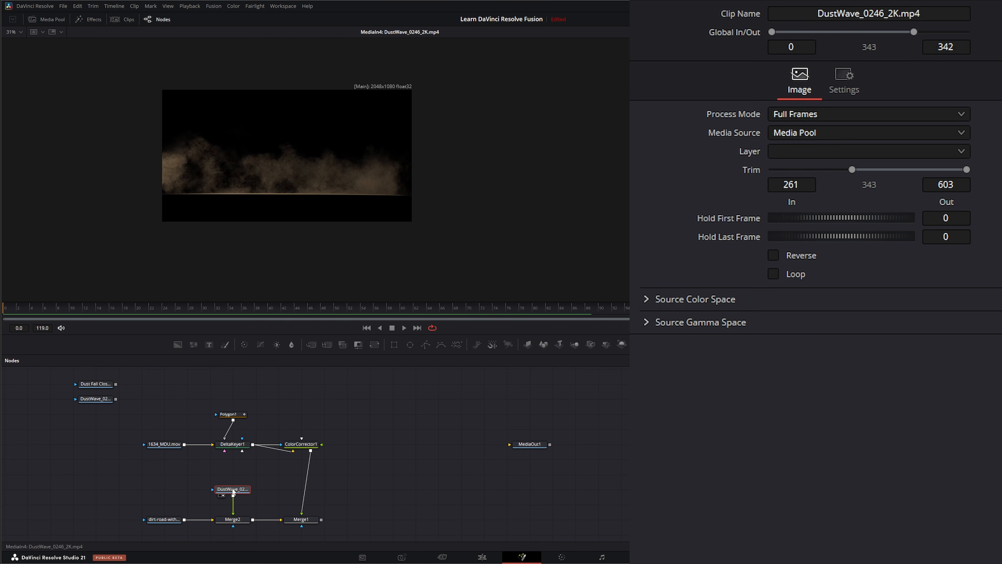
key(shift+space)
text(r)
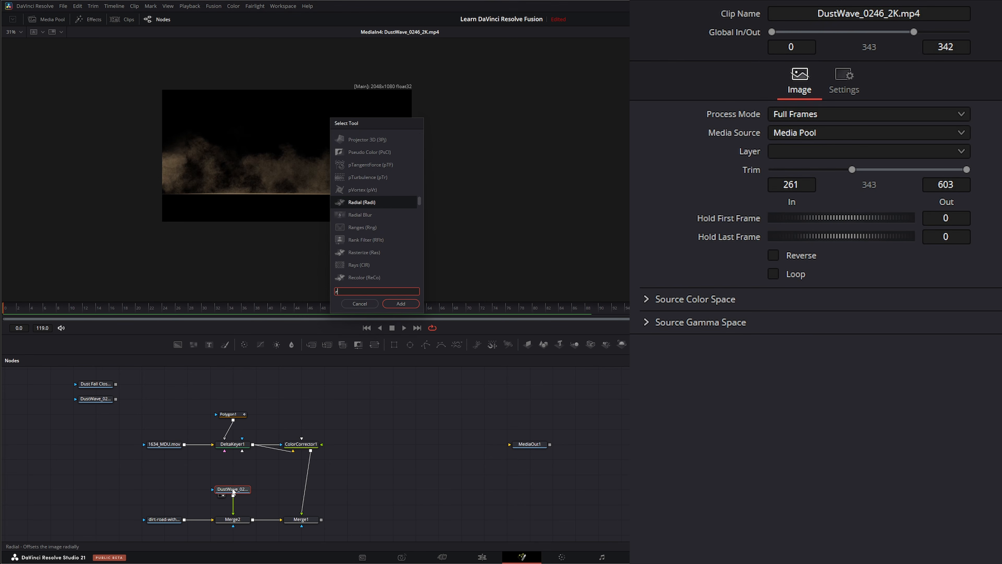
text(esi)
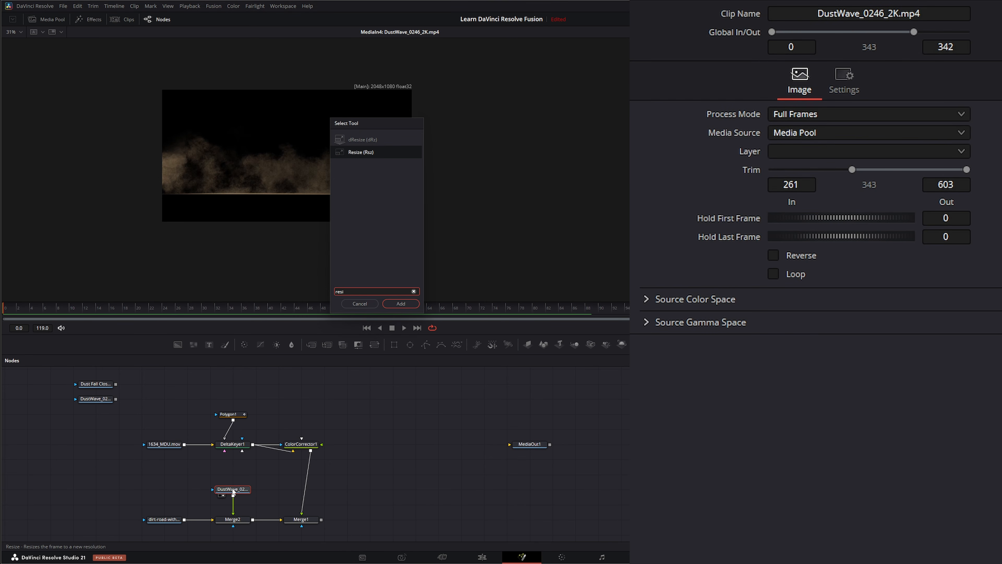
key(Return)
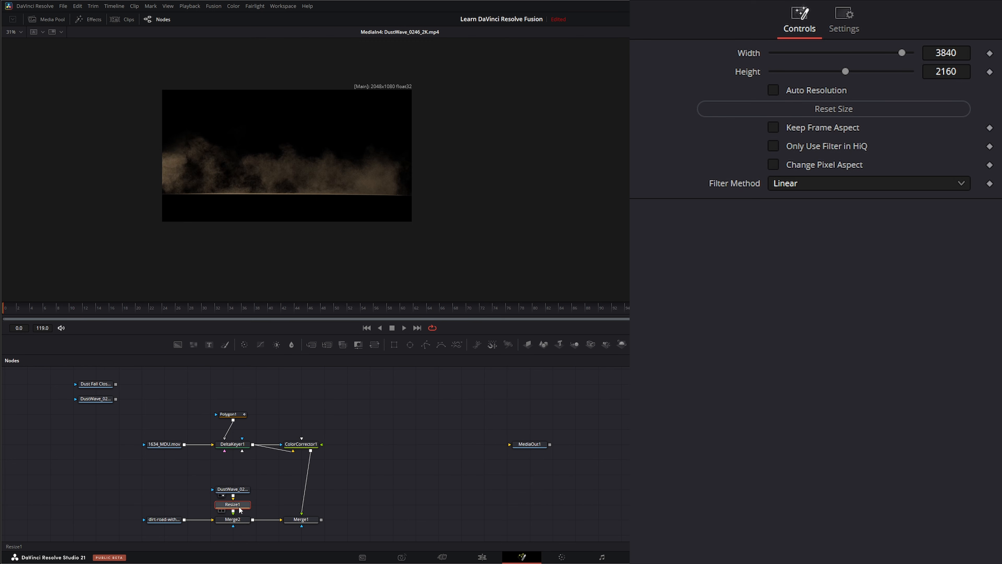
key(1)
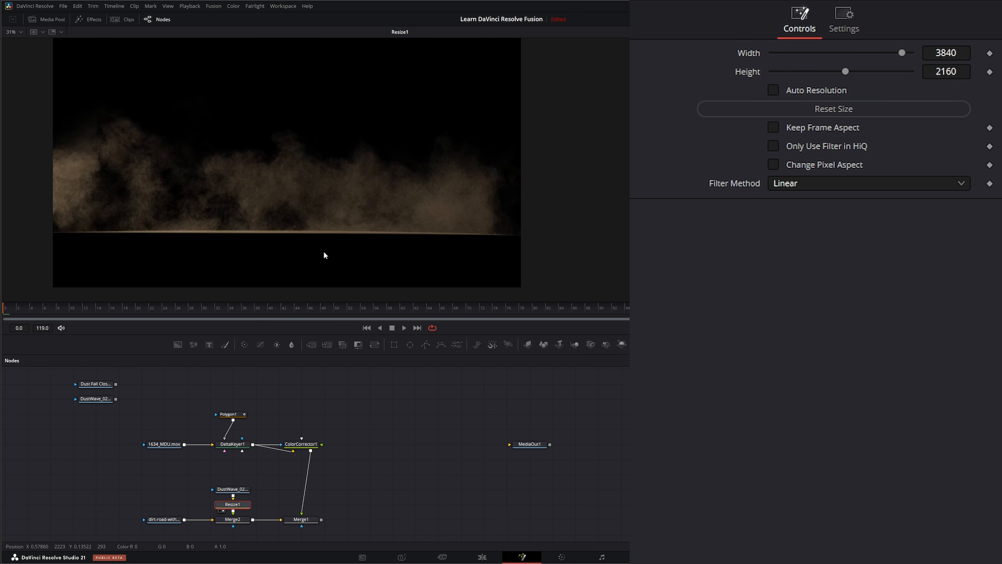
Move the DustWave_0246_2K.mp4 clip and Resize1 up, and insert a Transform between Resize1 and Merge2.
drag(215, 482, 238, 488)
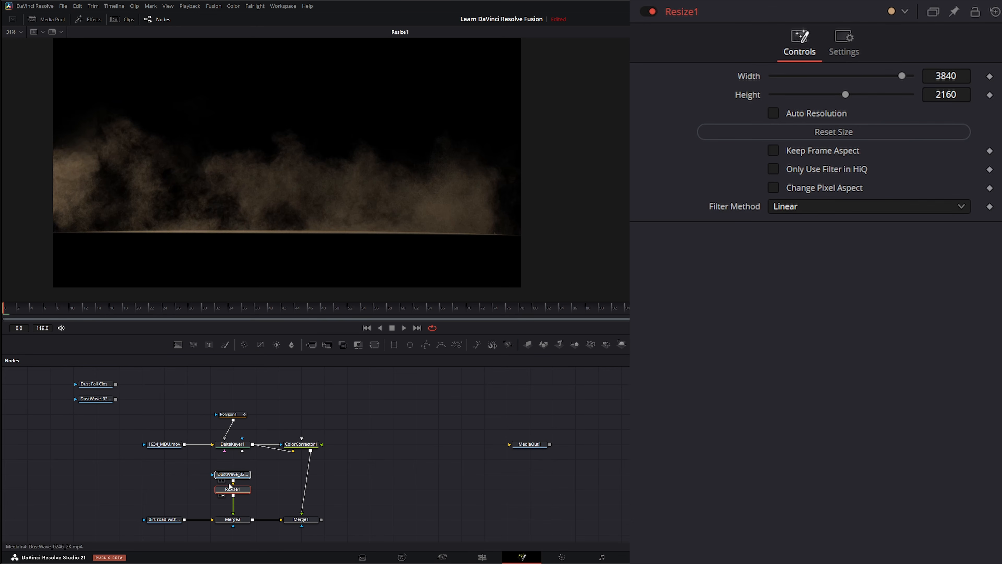
click(374, 345)
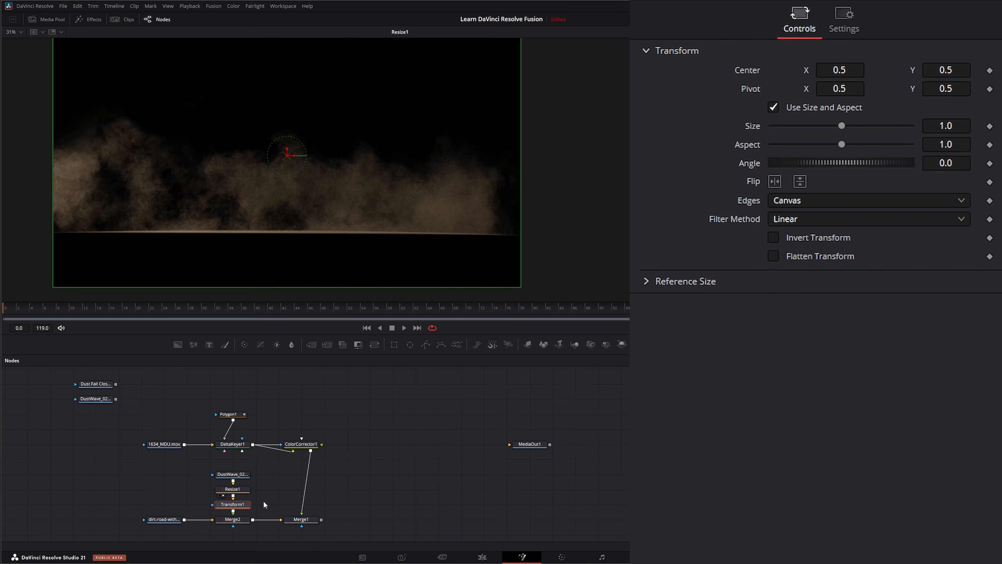
View Transform1, scale the dust to about 1.25 and lower its Center Y to about 0.35, and play the result back.
drag(287, 152, 290, 192)
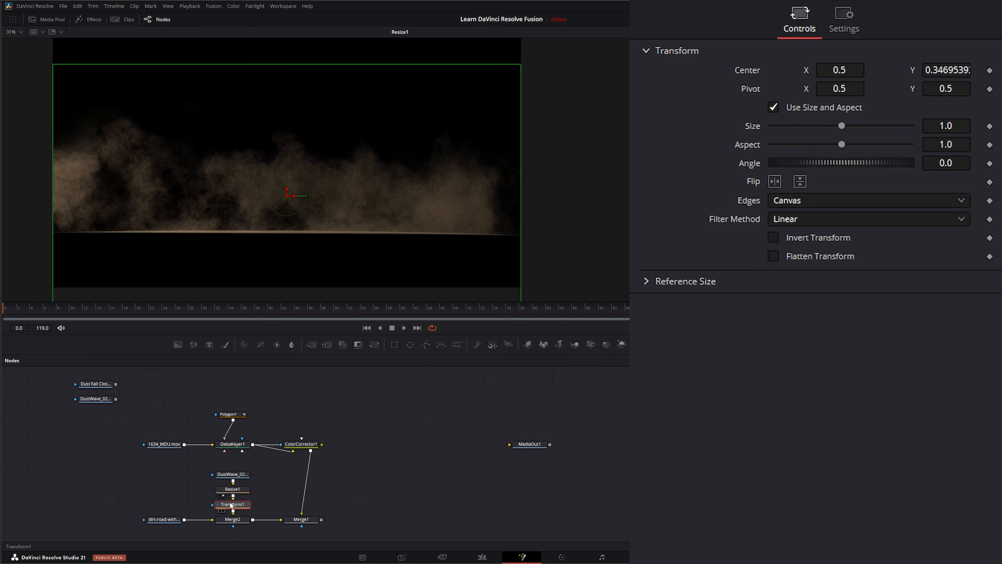
key(1)
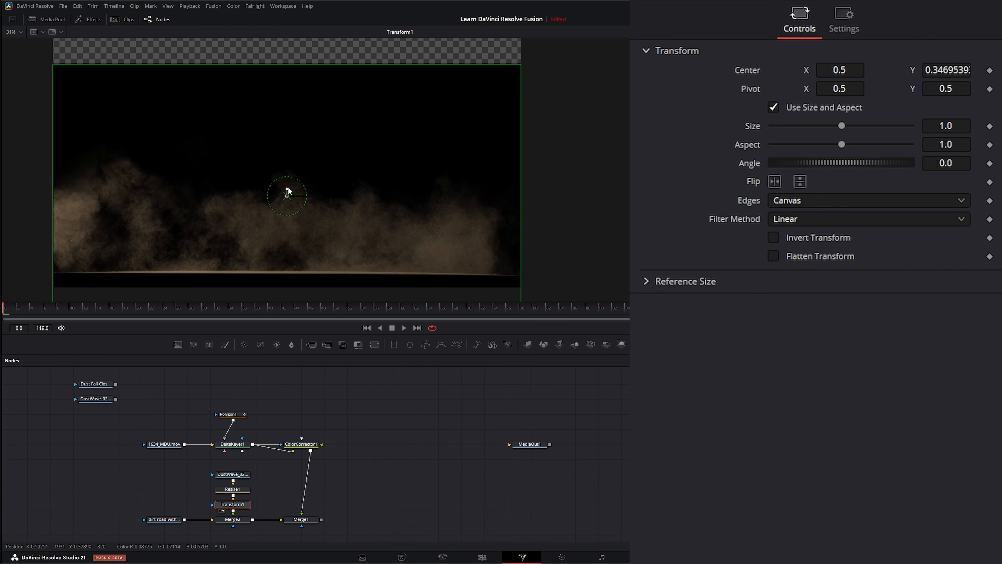
drag(288, 186, 289, 205)
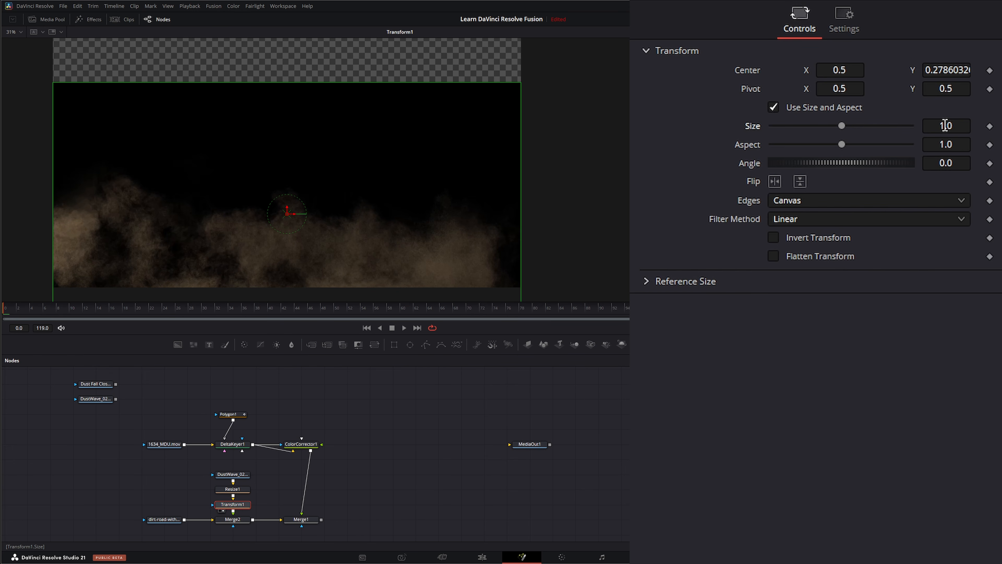
drag(945, 126, 994, 126)
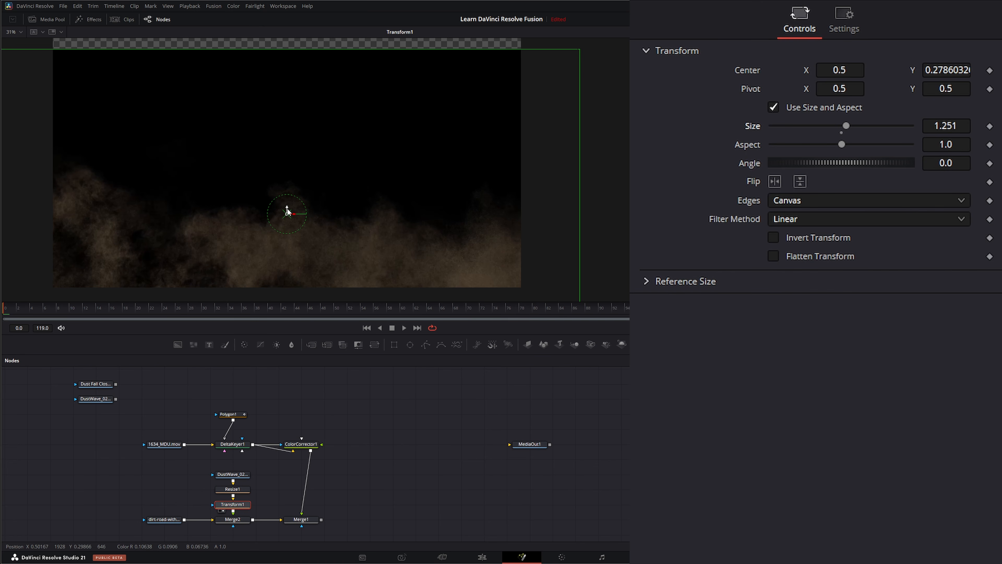
drag(288, 209, 289, 190)
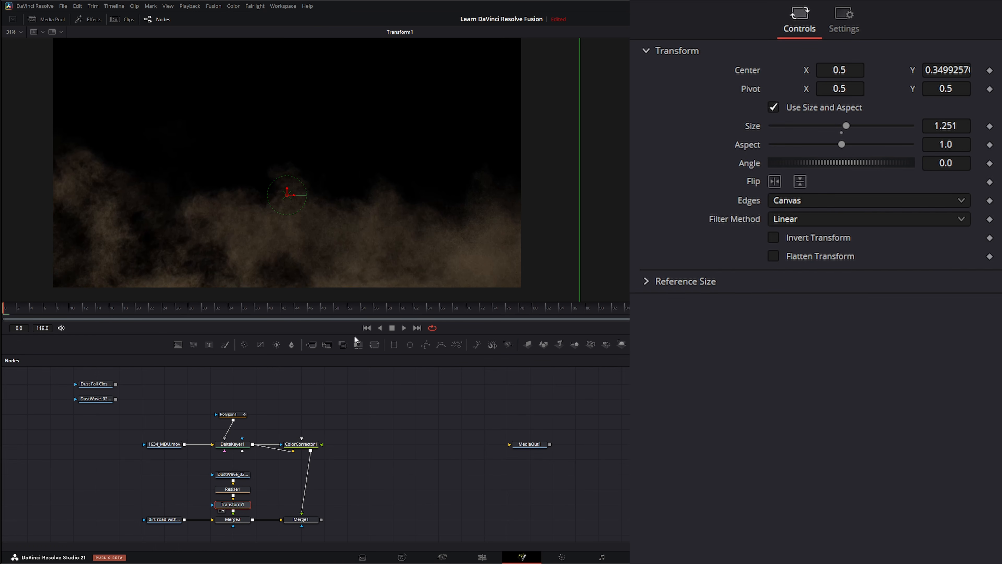
click(403, 327)
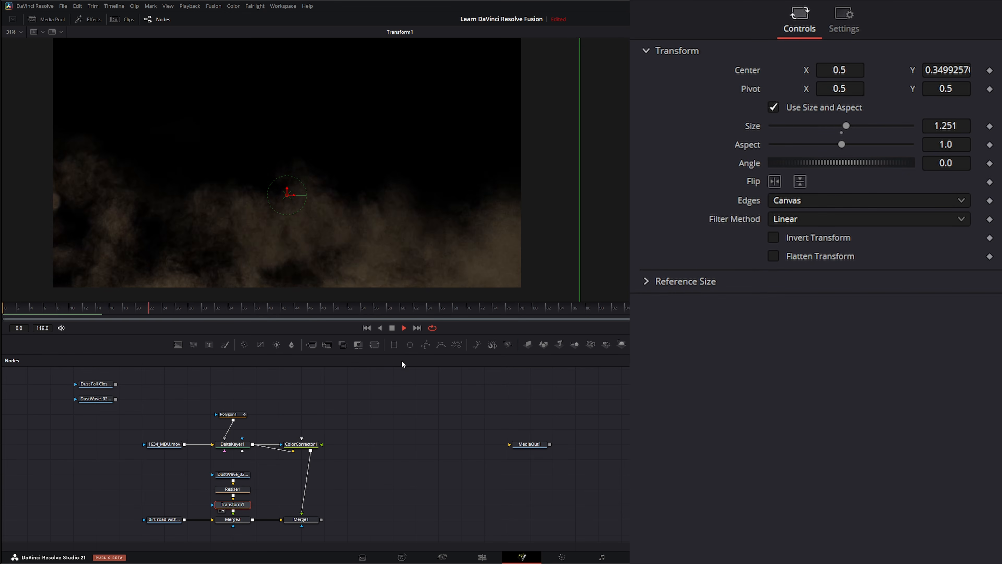
click(392, 328)
click(366, 328)
Set Merge2's Apply Mode to Screen so the dust blends over the dirt-road background.
click(237, 520)
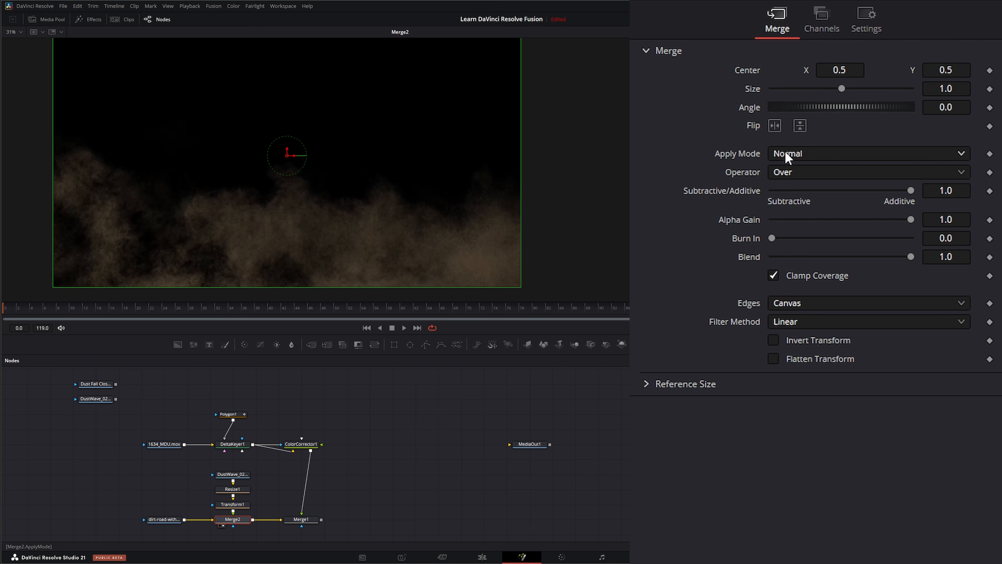
click(797, 155)
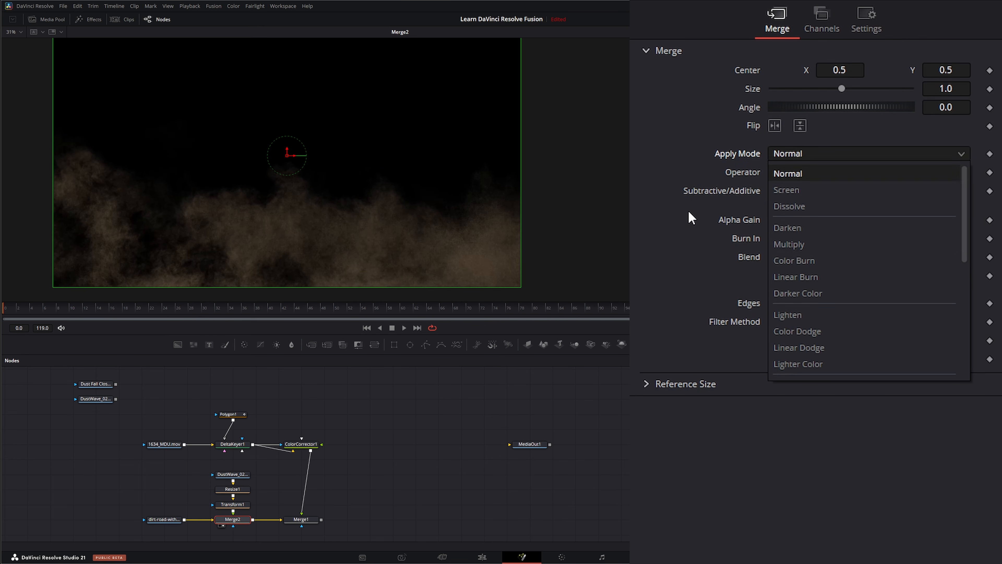
click(690, 219)
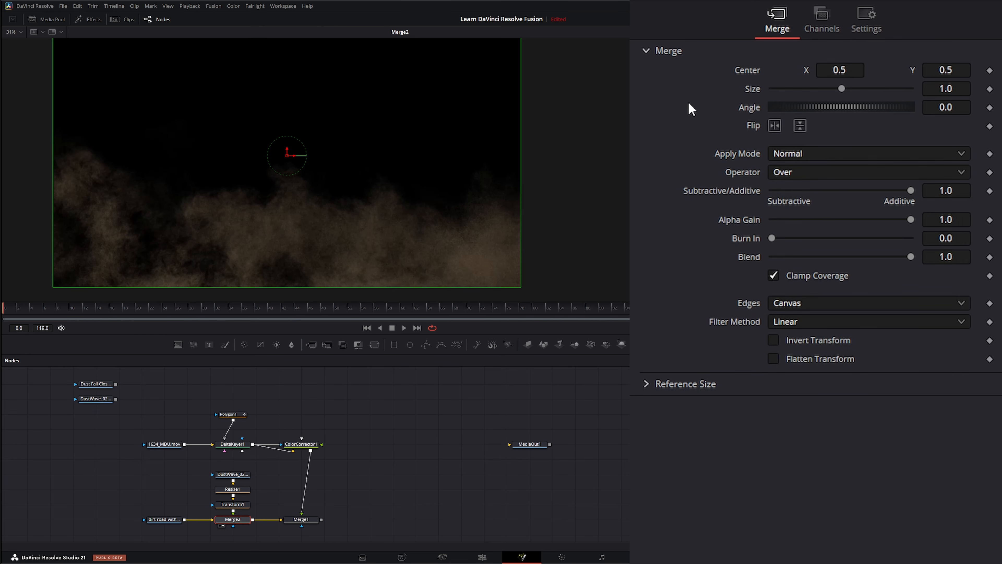
click(784, 155)
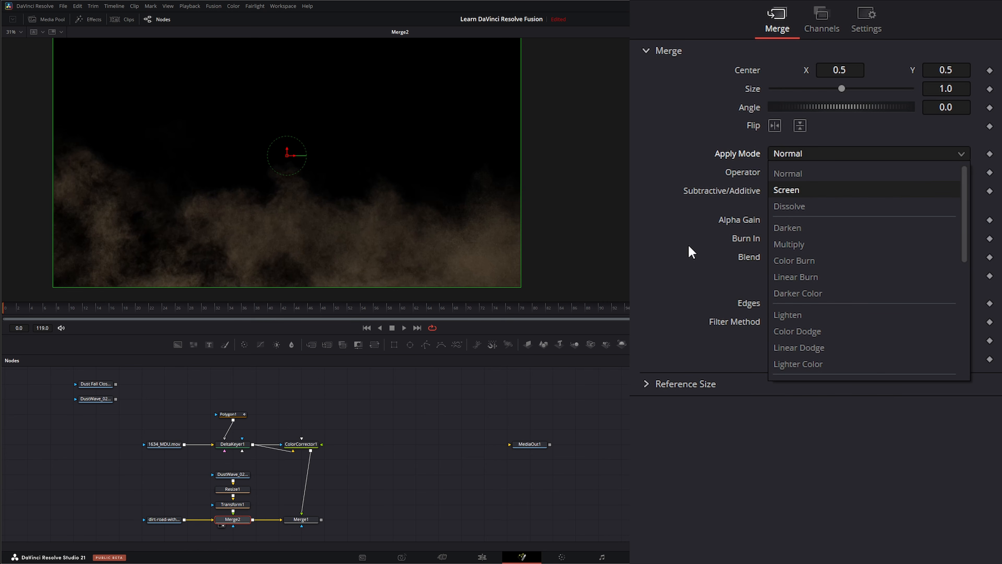
click(791, 189)
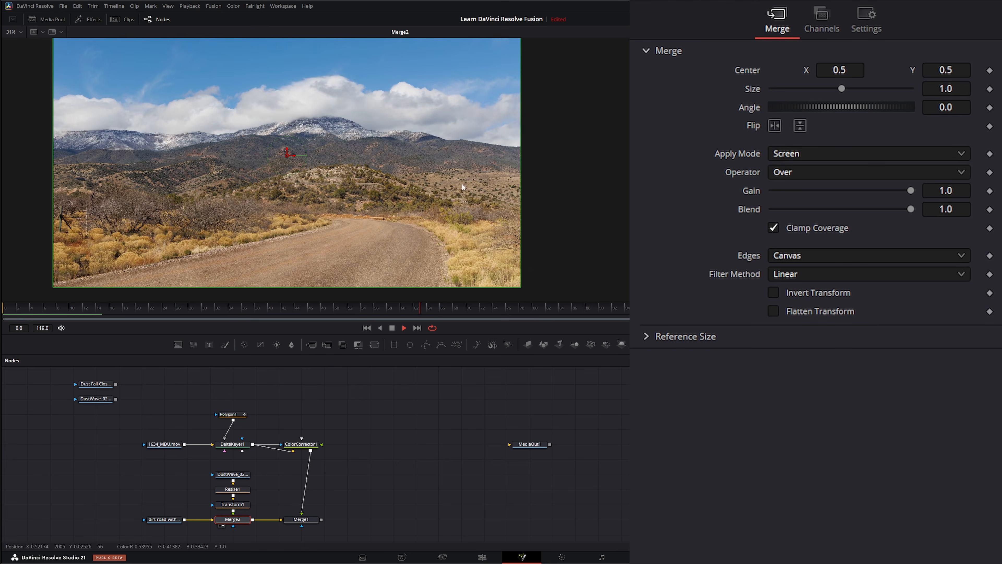
Set Merge2's Blend to 0.5, and stop the playback at the first frame.
click(871, 23)
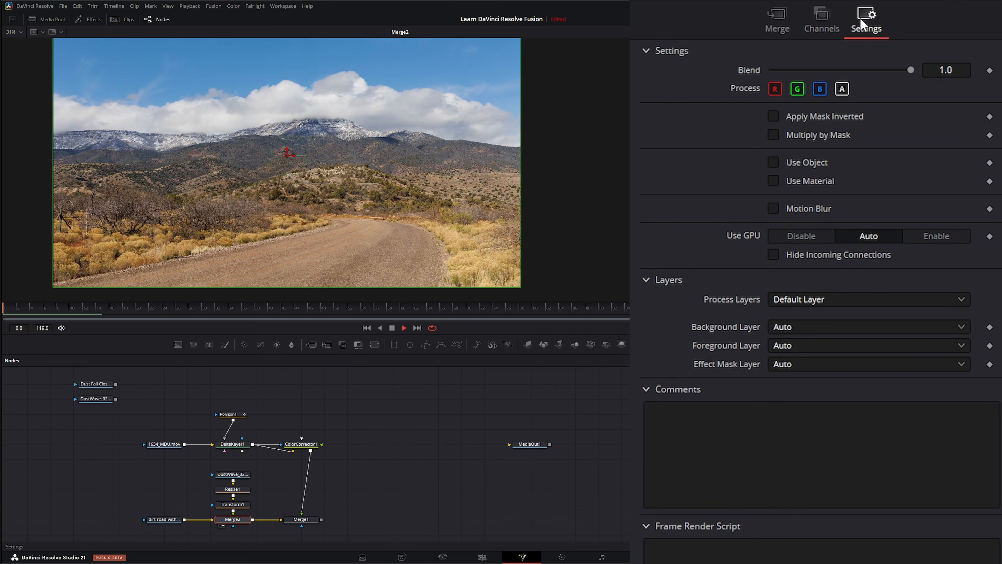
click(957, 69)
key(BackSpace)
key(BackSpace)
key(BackSpace)
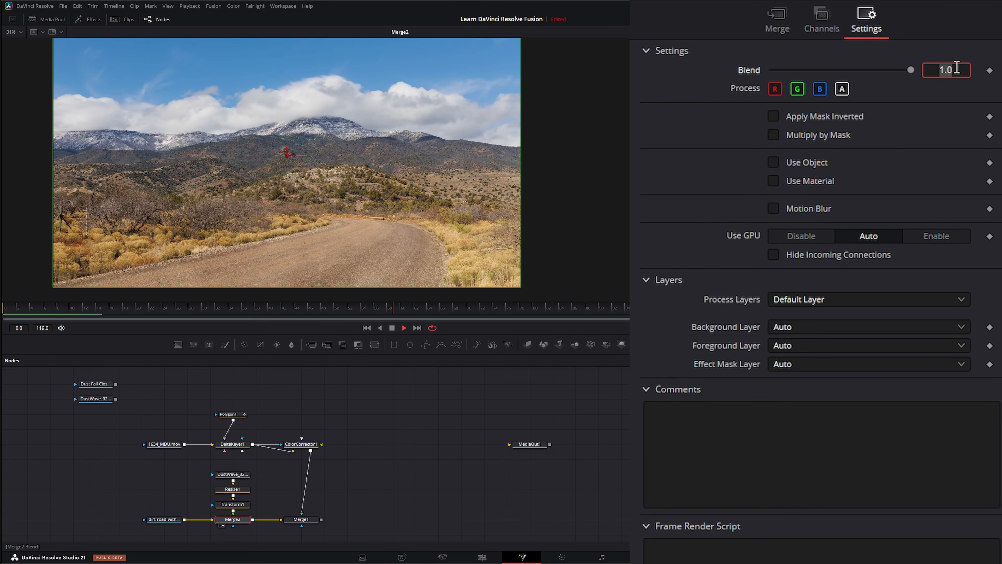
text(0.5)
key(Return)
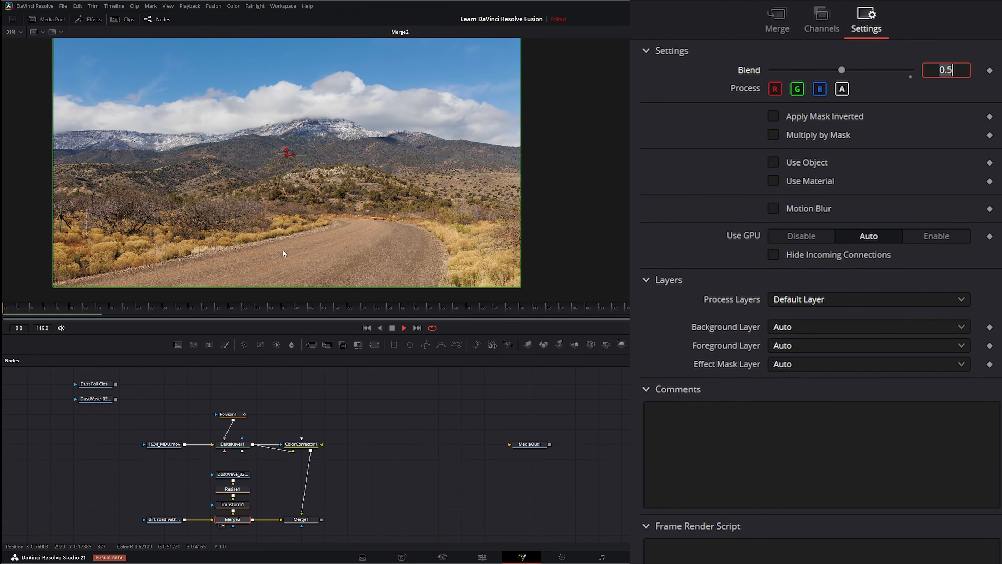
click(392, 327)
click(366, 327)
View Merge1 and play back the woman composited over the dusty road.
drag(253, 227, 204, 237)
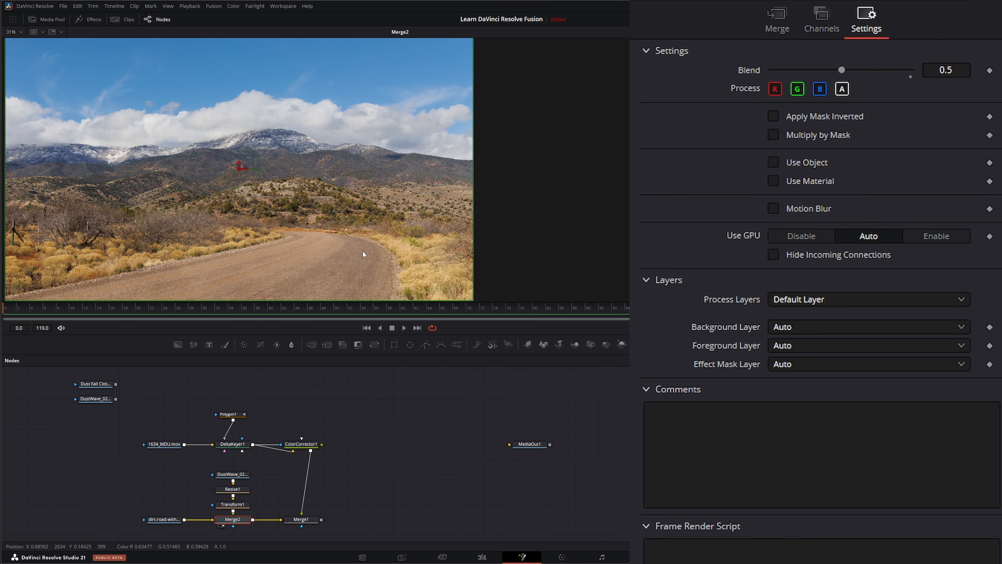
click(306, 520)
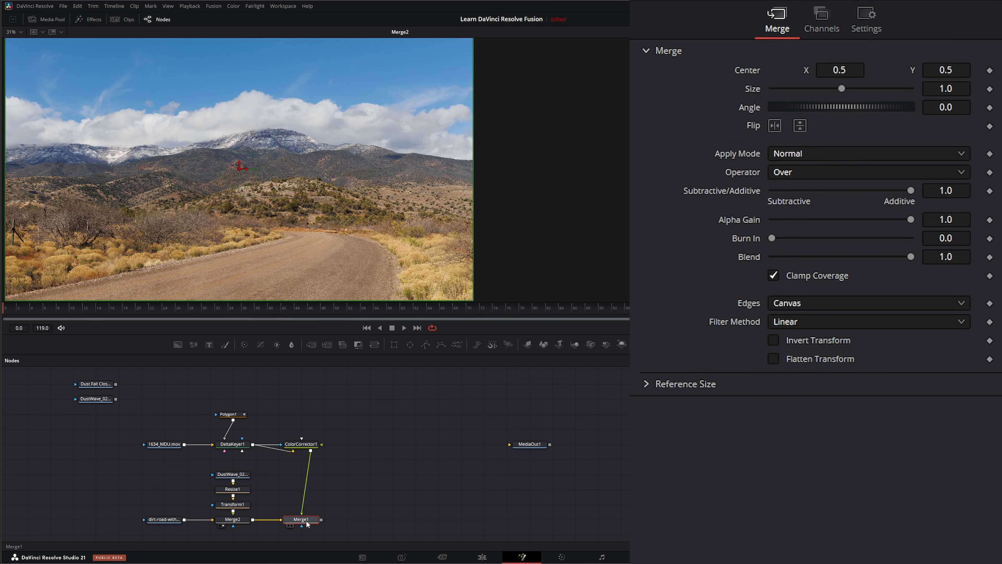
key(1)
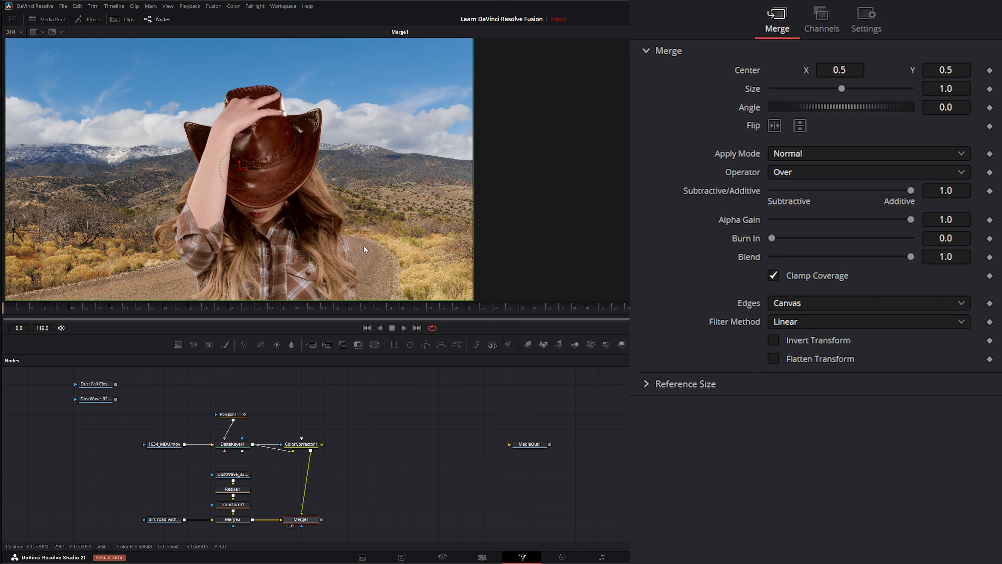
click(405, 327)
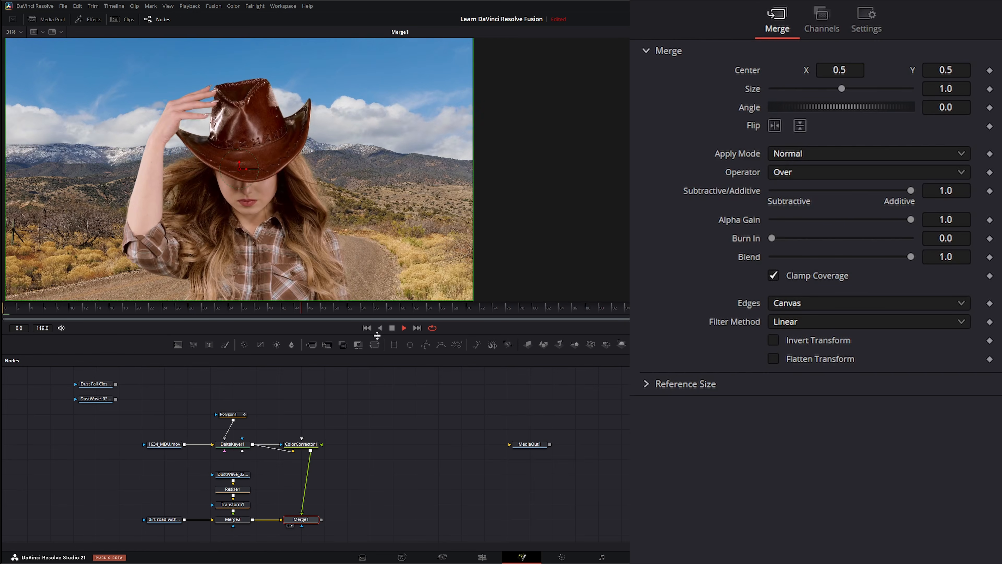
click(392, 328)
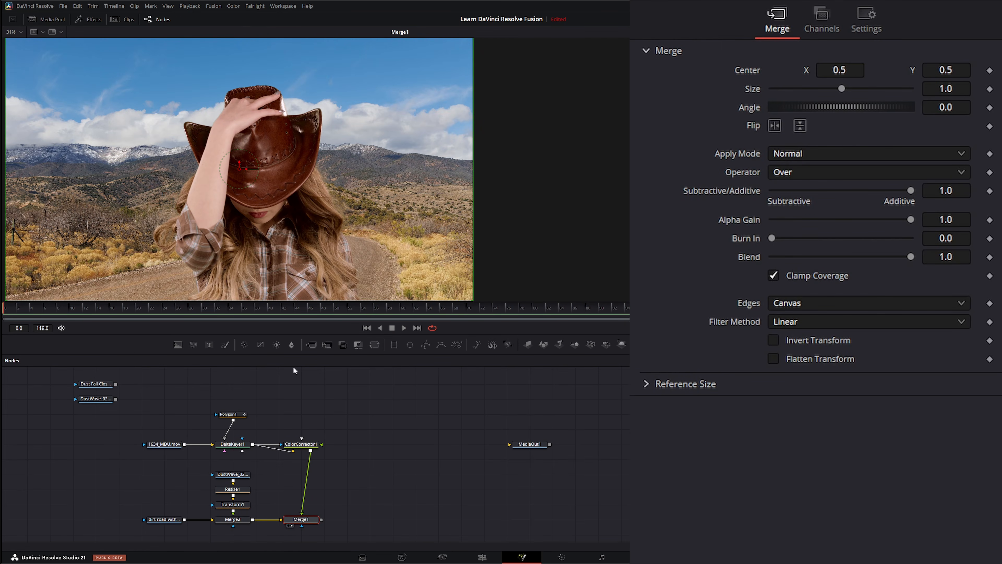
Add Merge3 with Merge1 as its background, and move DustWave_0245_2K.mp4 and Dust Fall Close 4.mp4 to the area above it.
click(106, 400)
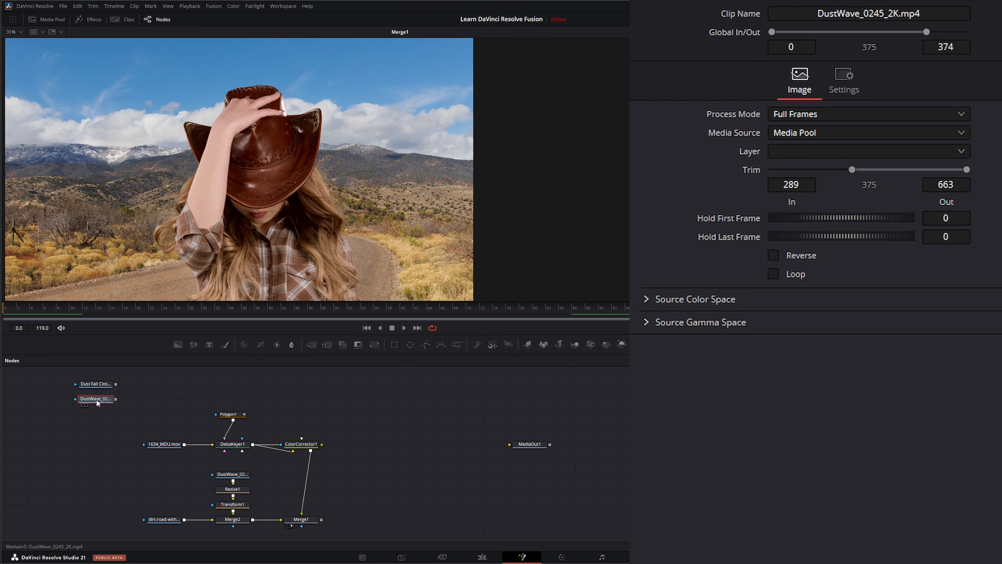
drag(97, 402, 394, 433)
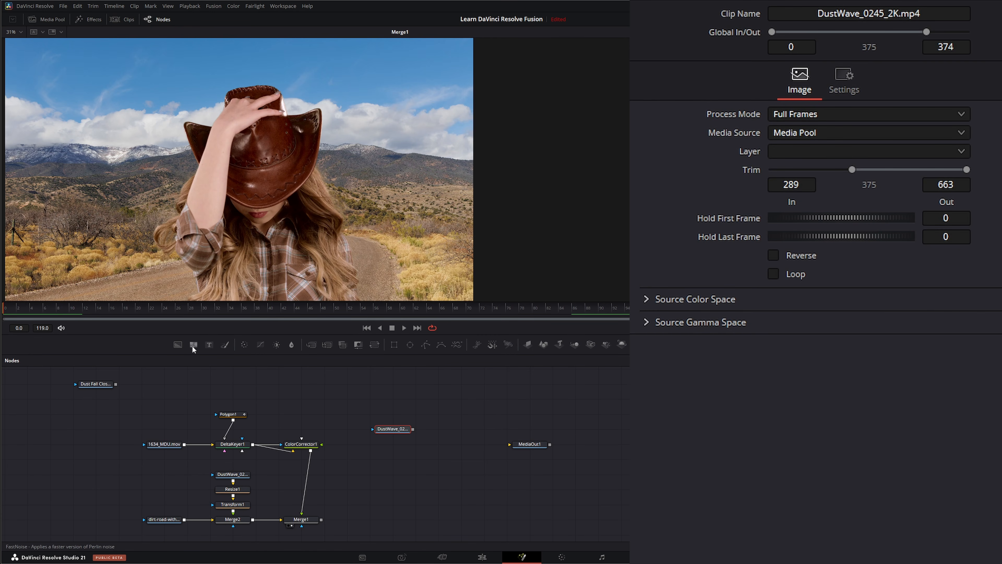
drag(180, 346, 335, 451)
drag(385, 514, 386, 516)
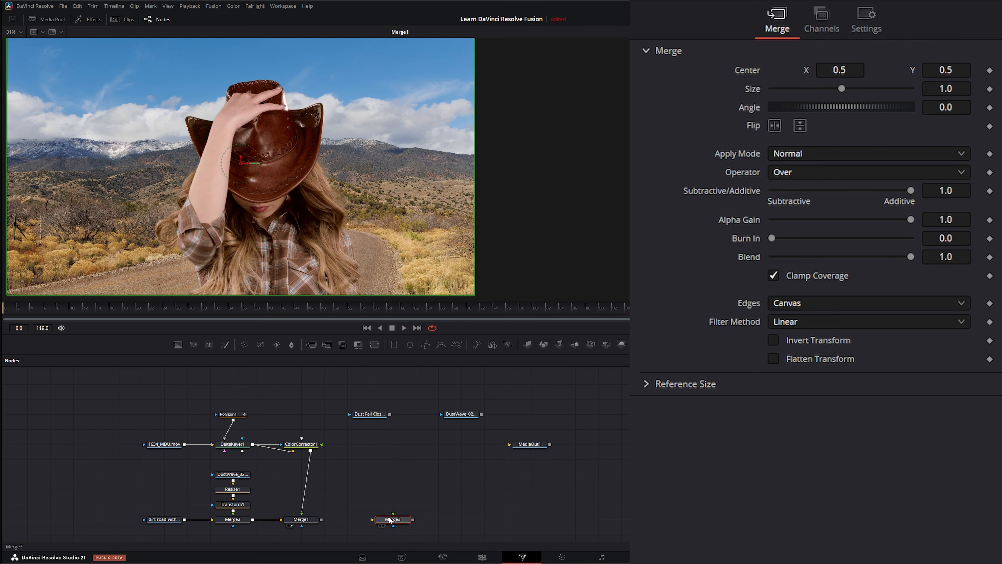
drag(321, 519, 339, 478)
drag(371, 521, 373, 520)
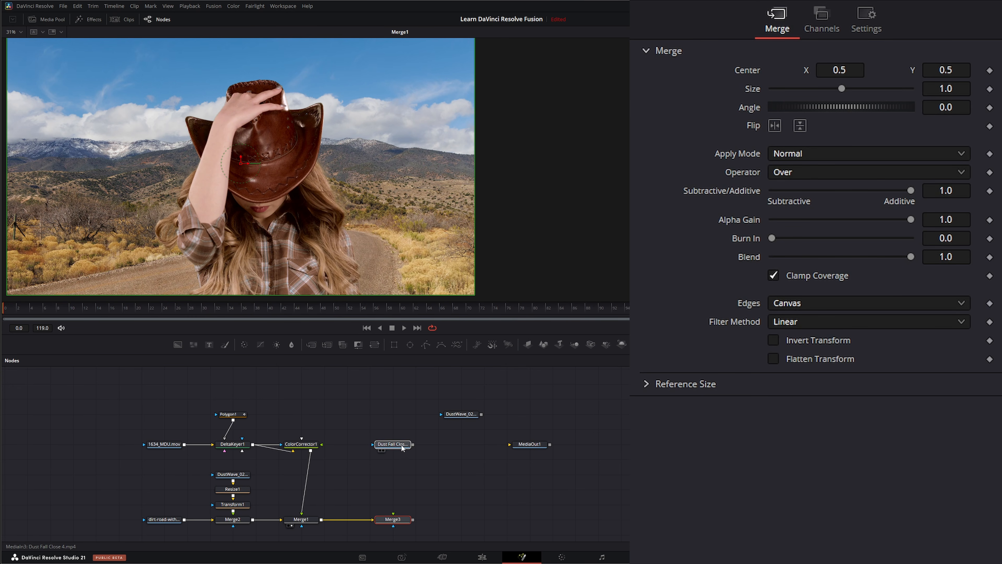
Connect Dust Fall Close 4.mp4 as Merge3's foreground, set Merge3's Apply Mode to Screen, and check the playback.
click(401, 446)
drag(412, 444, 413, 237)
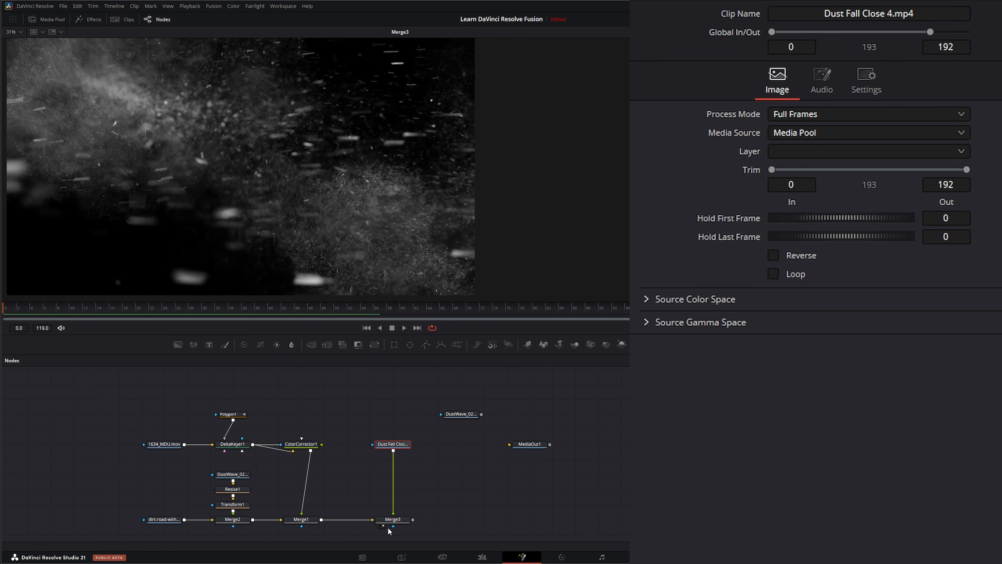
click(394, 520)
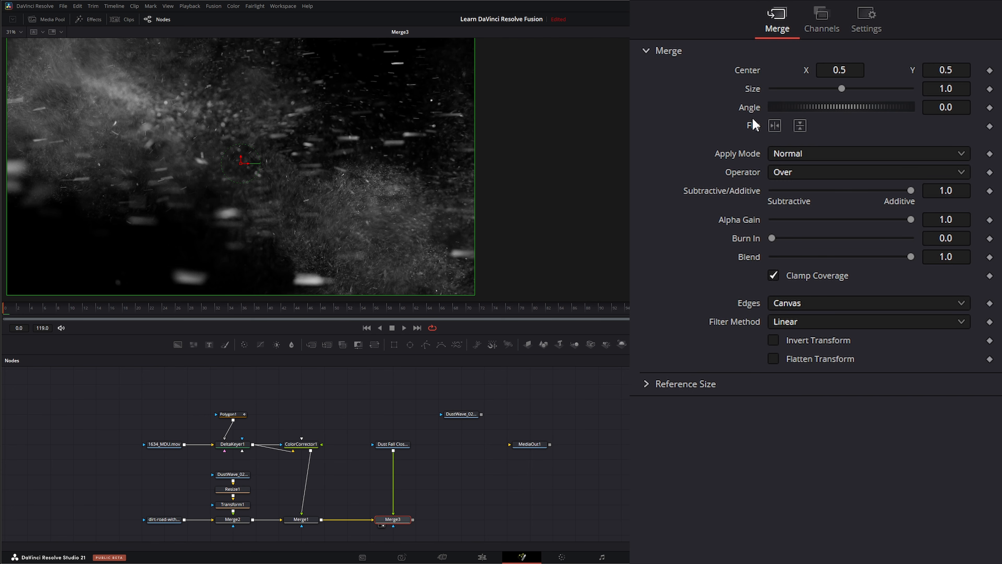
click(790, 155)
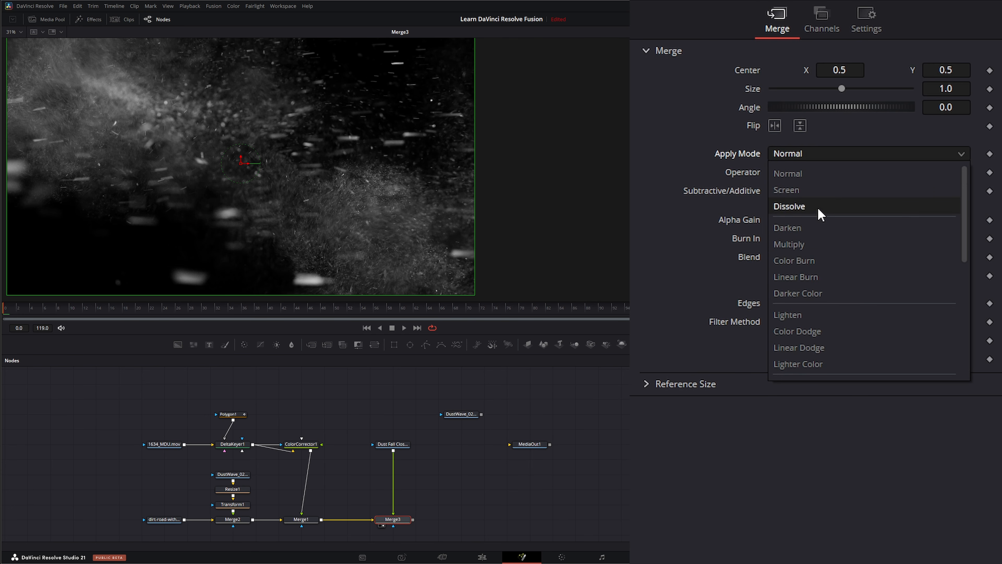
click(804, 193)
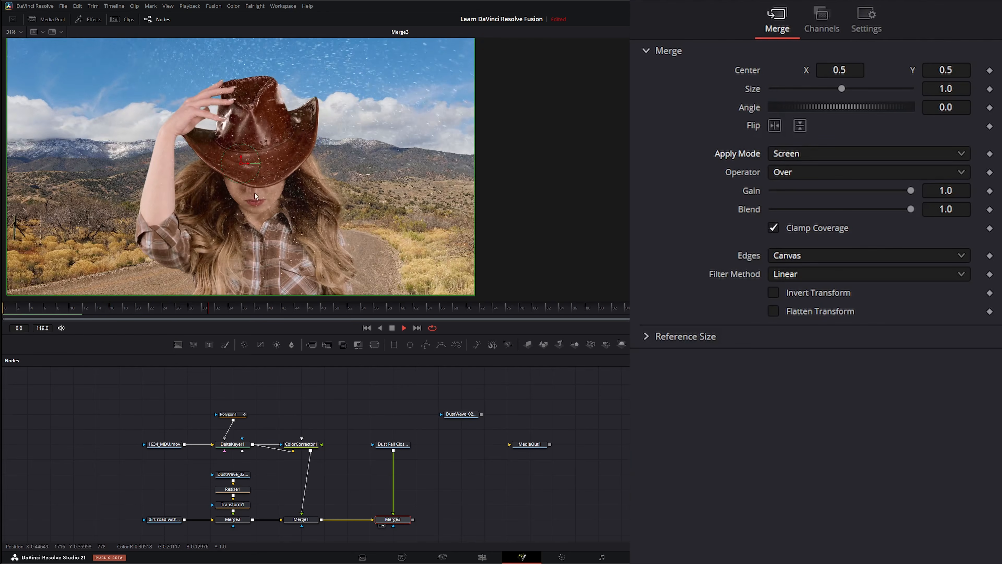
click(393, 328)
click(369, 329)
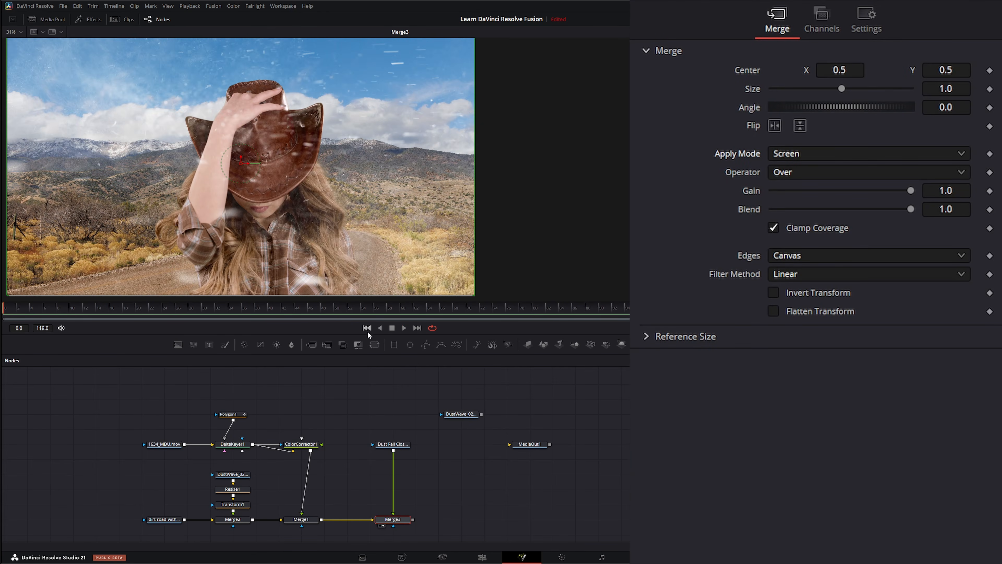
Insert a Color Corrector after Dust Fall Close 4.mp4 and tint it yellow-orange with a strength of about 0.58.
click(392, 444)
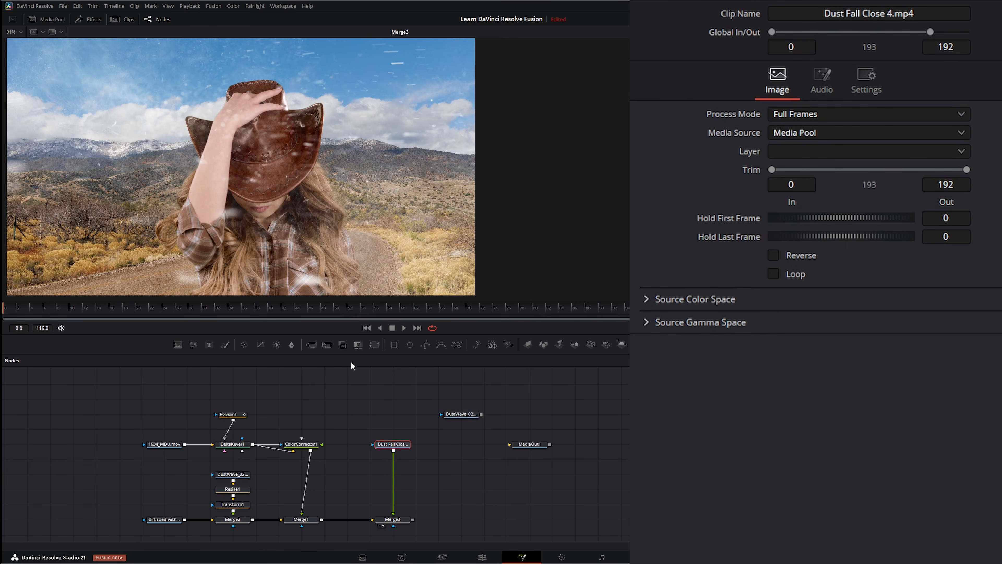
click(245, 344)
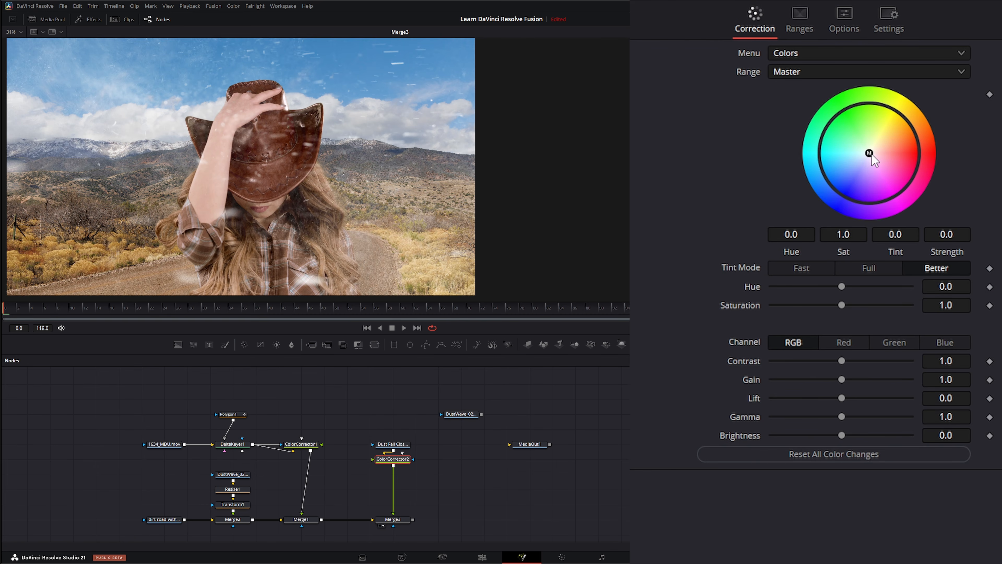
drag(872, 153, 899, 131)
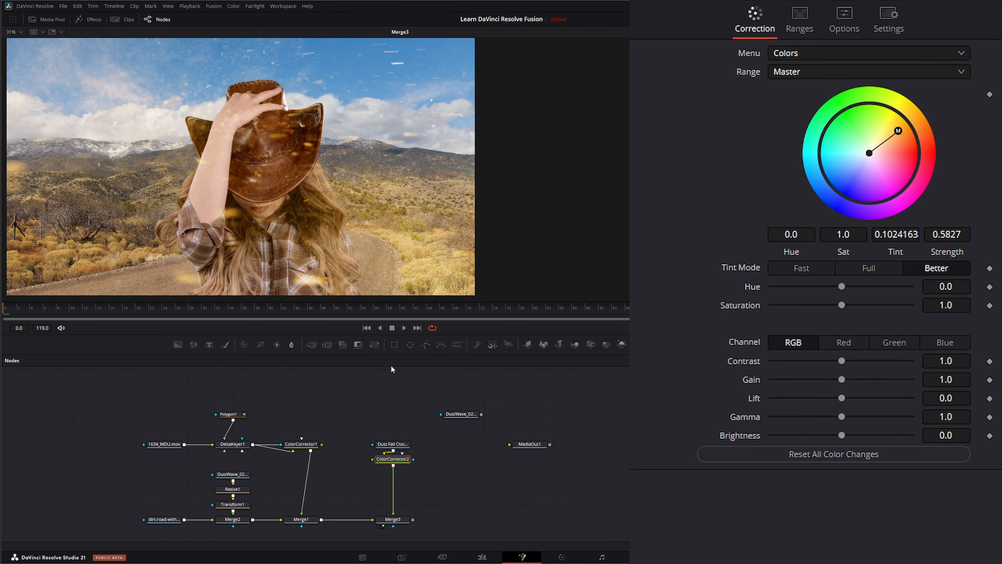
Lower Merge3's Blend to about 0.1 and play back the composite.
click(400, 523)
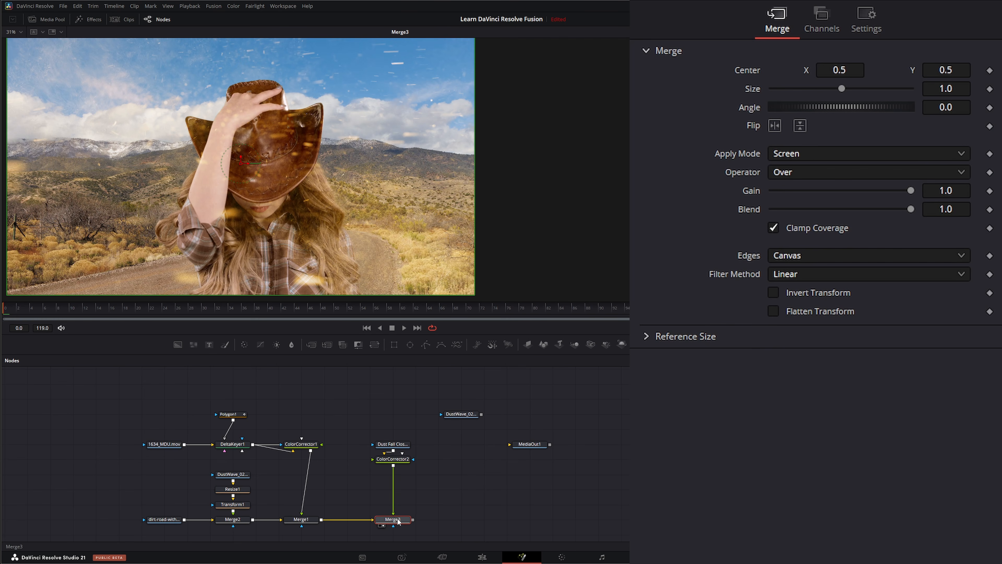
click(868, 24)
drag(909, 72, 796, 70)
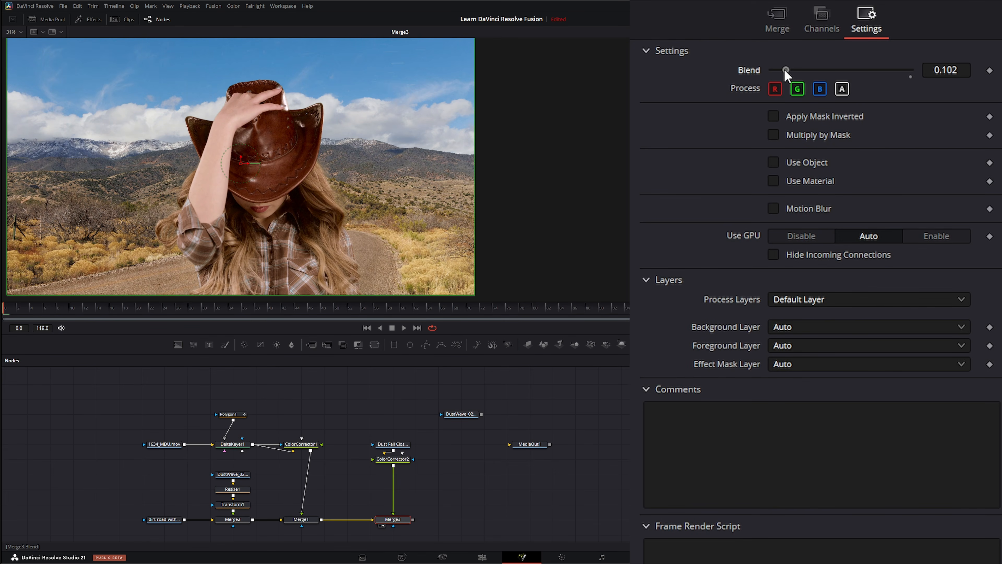
click(405, 327)
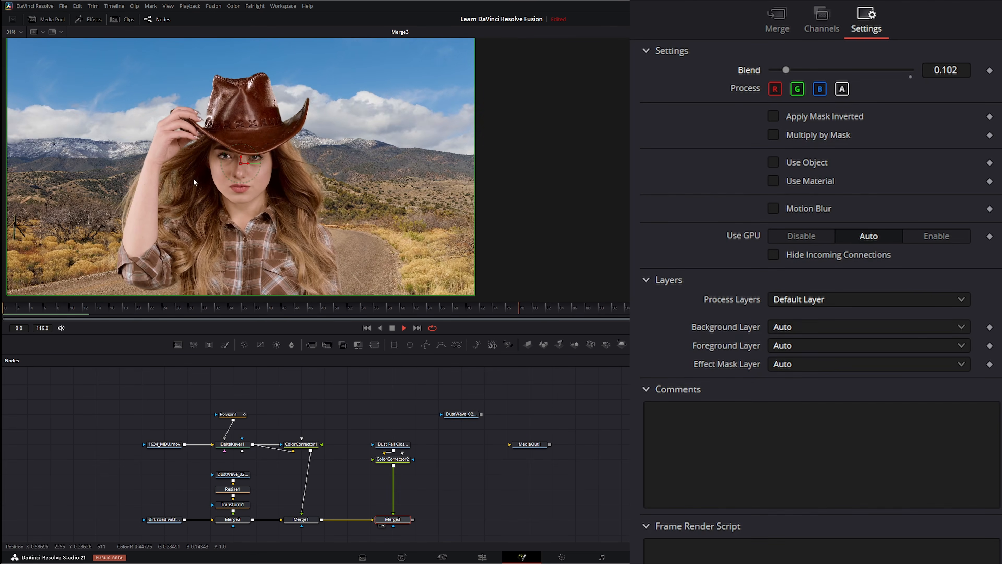
click(391, 327)
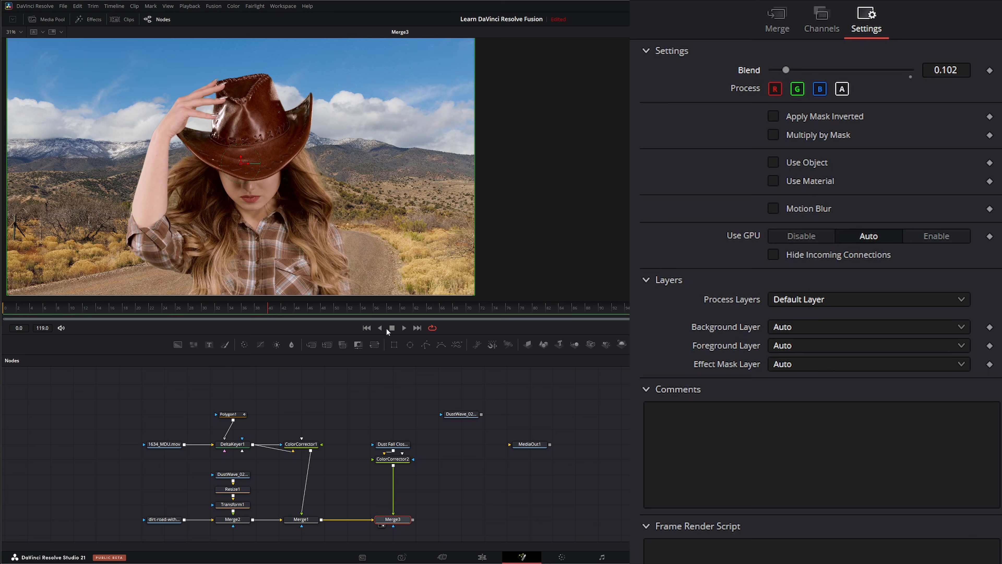
Insert a Resize node after the unconnected DustWave_0245_2K.mp4 clip and show its result in the viewer.
click(367, 327)
drag(462, 413, 438, 283)
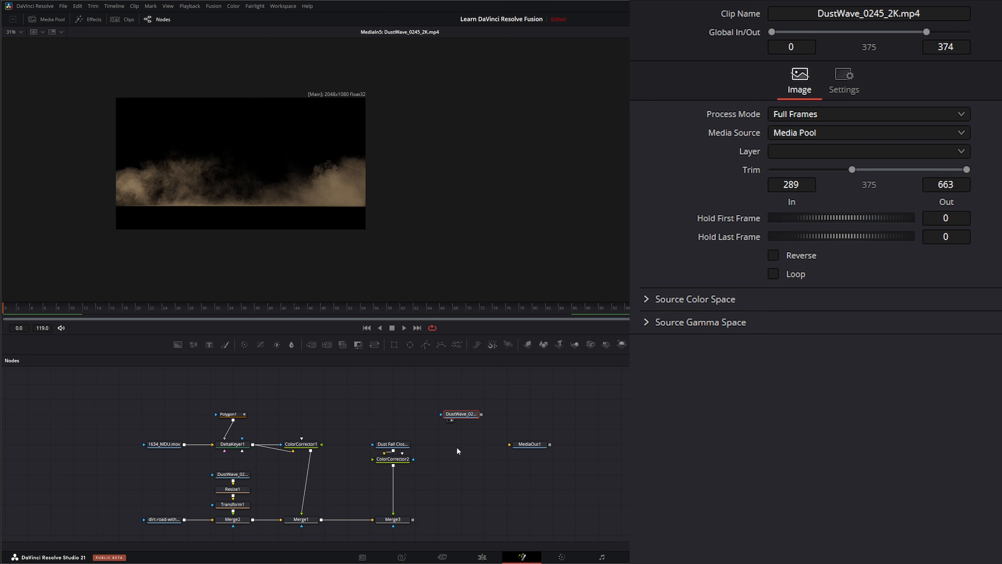
key(shift+space)
text(re)
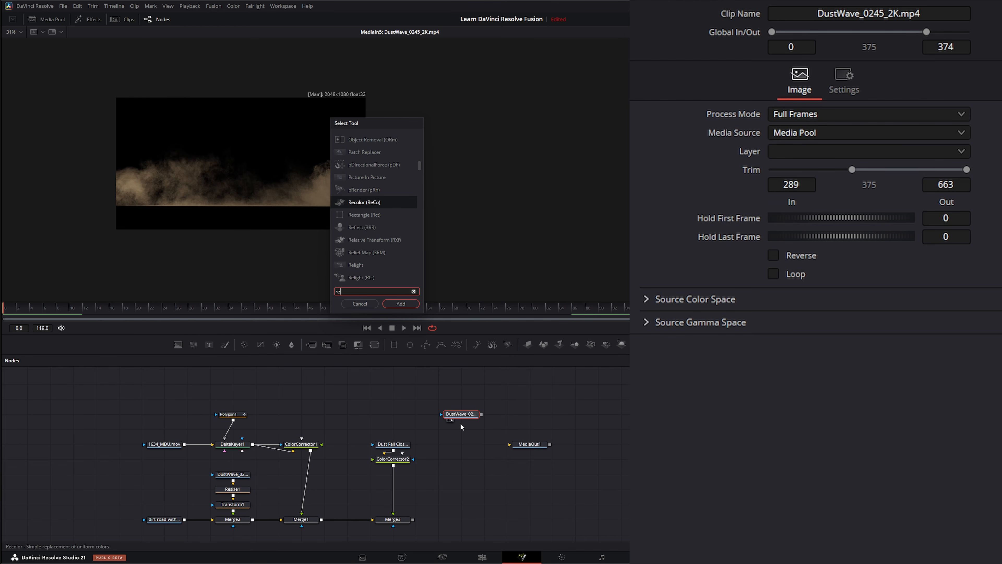
text(size)
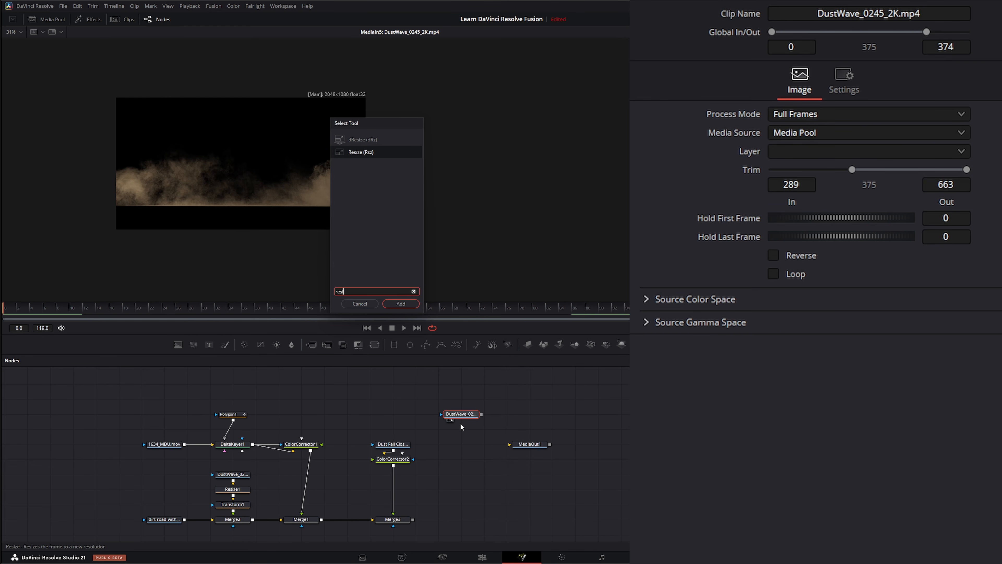
key(Return)
drag(510, 418, 474, 435)
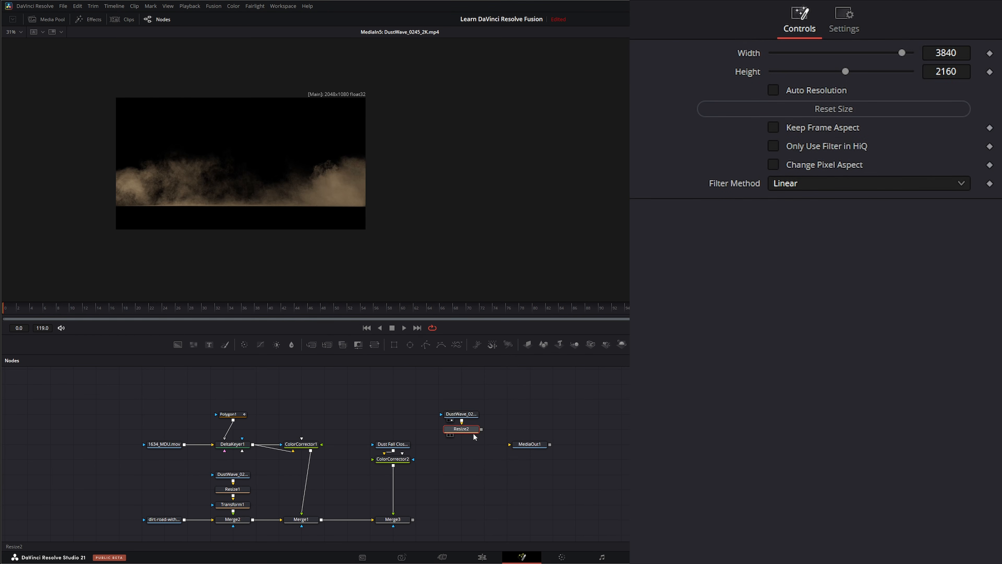
key(1)
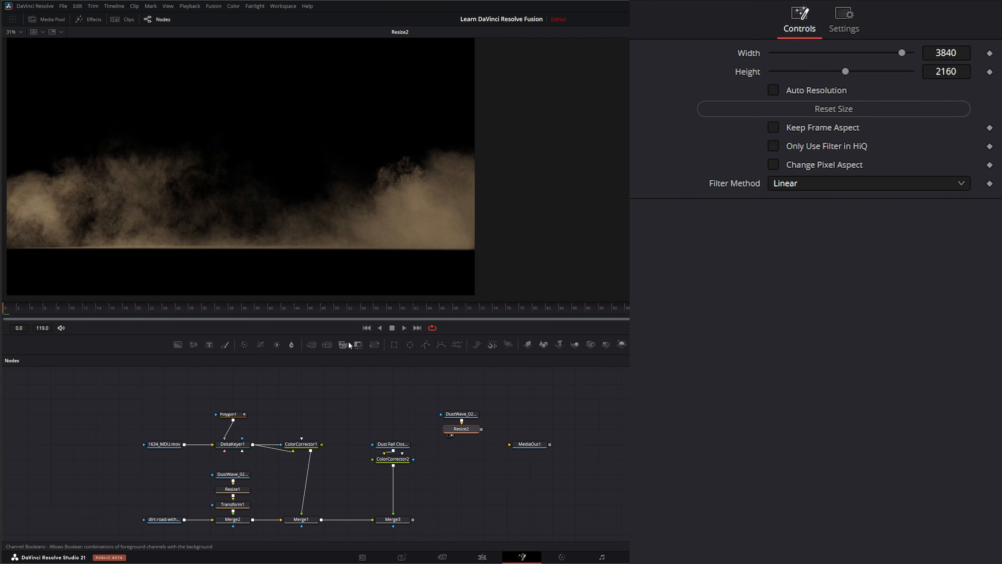
Add a Transform after Resize2 with Size about 1.47 and Center Y about 0.46, and play back the dust.
click(374, 344)
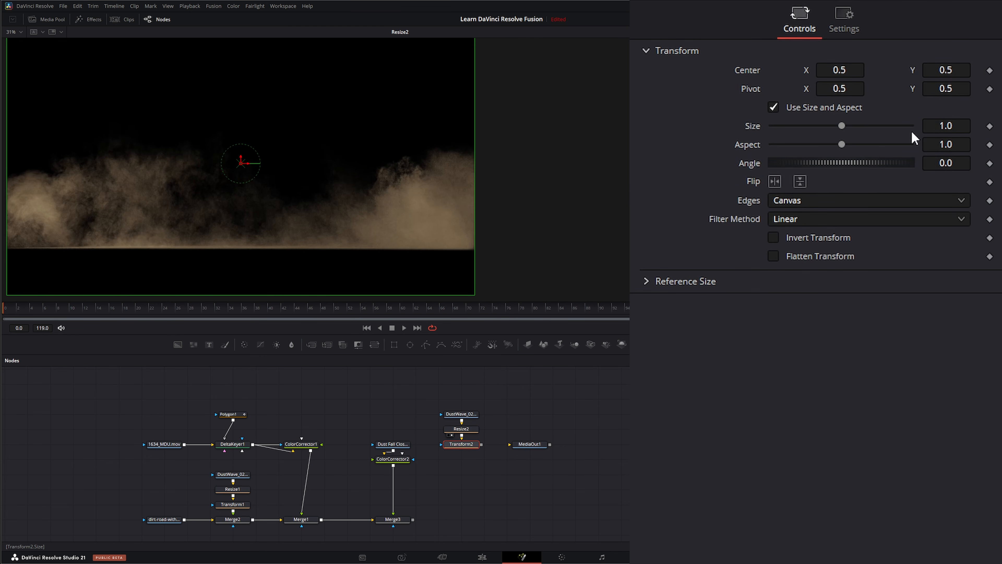
drag(945, 125, 975, 125)
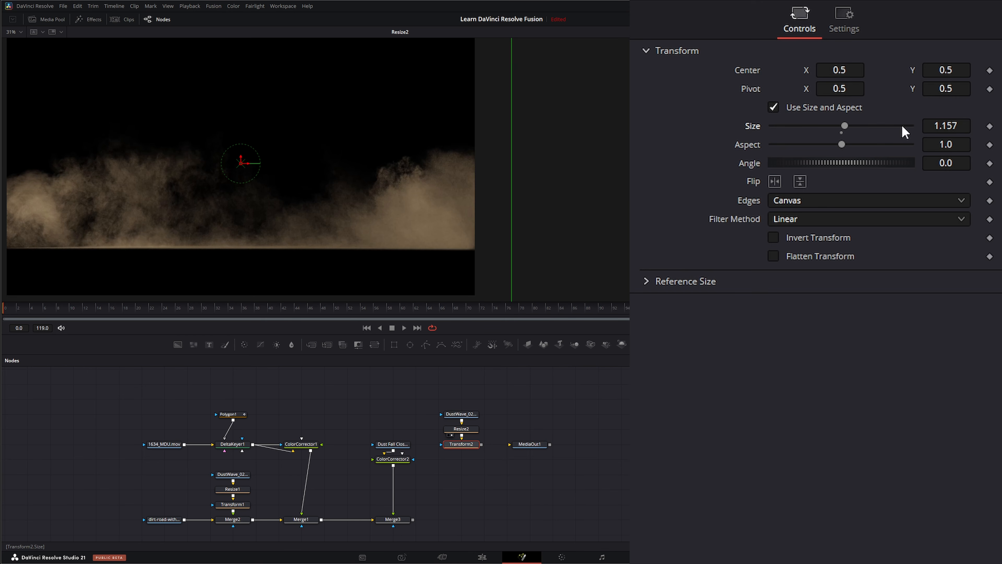
key(1)
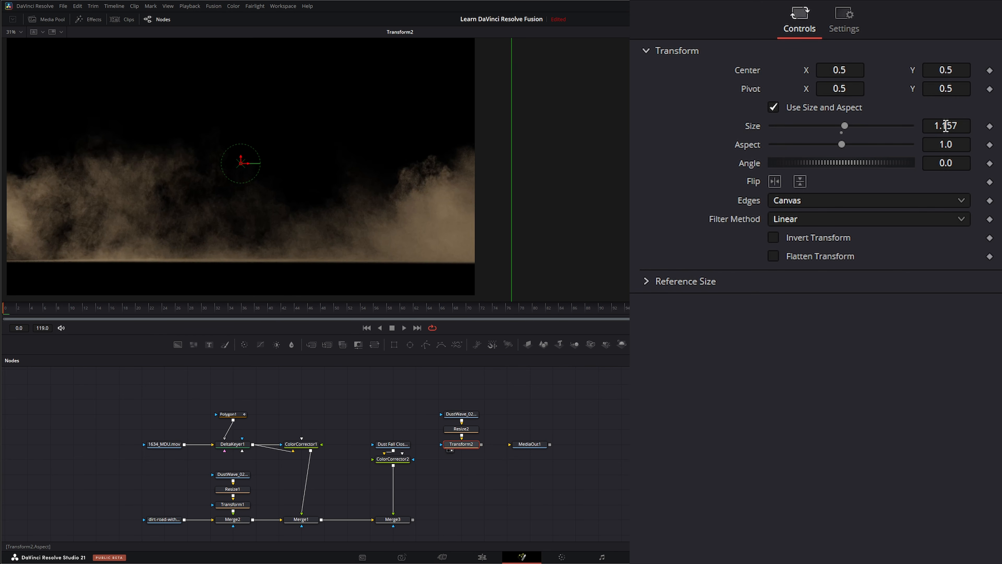
drag(845, 125, 851, 125)
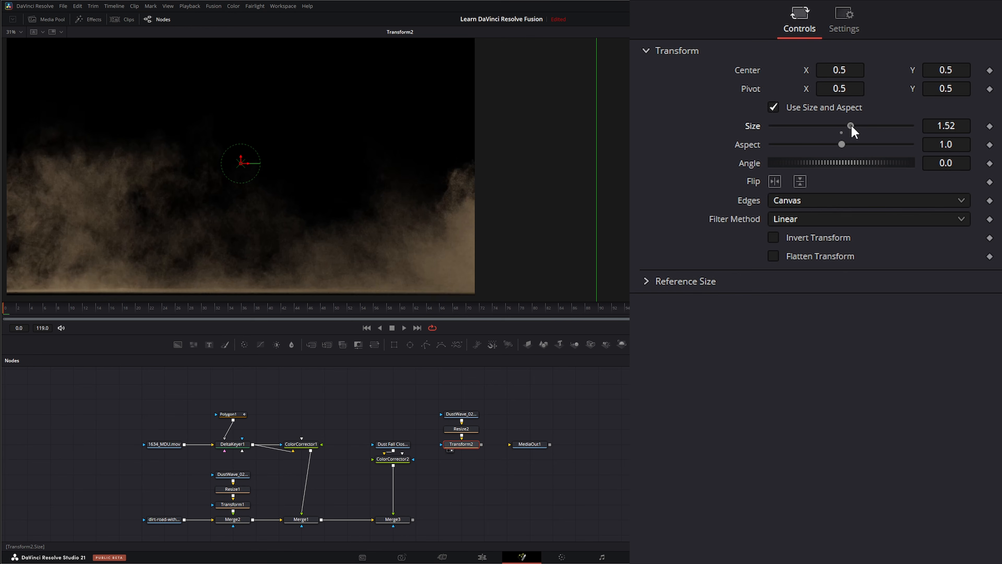
drag(239, 158, 242, 168)
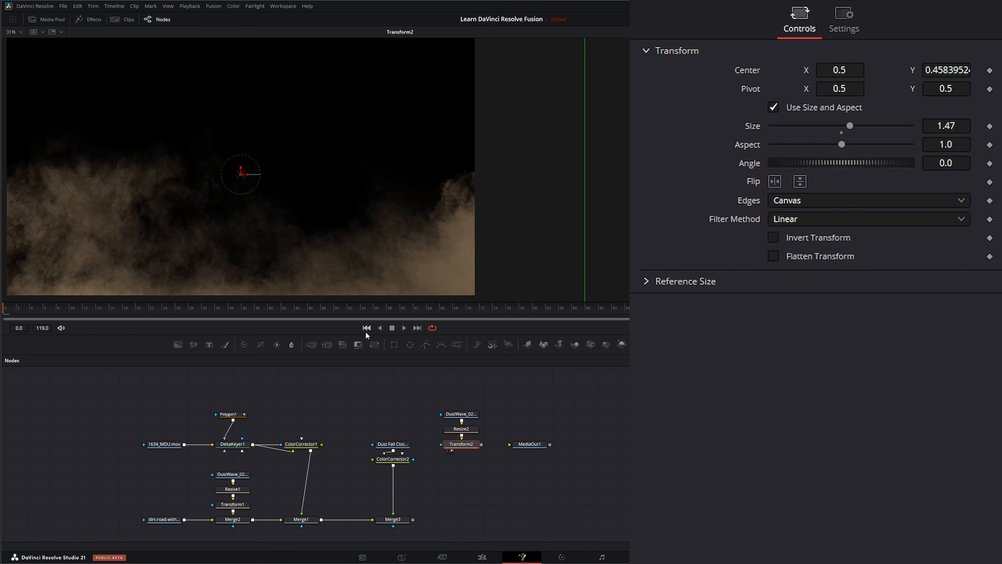
click(403, 328)
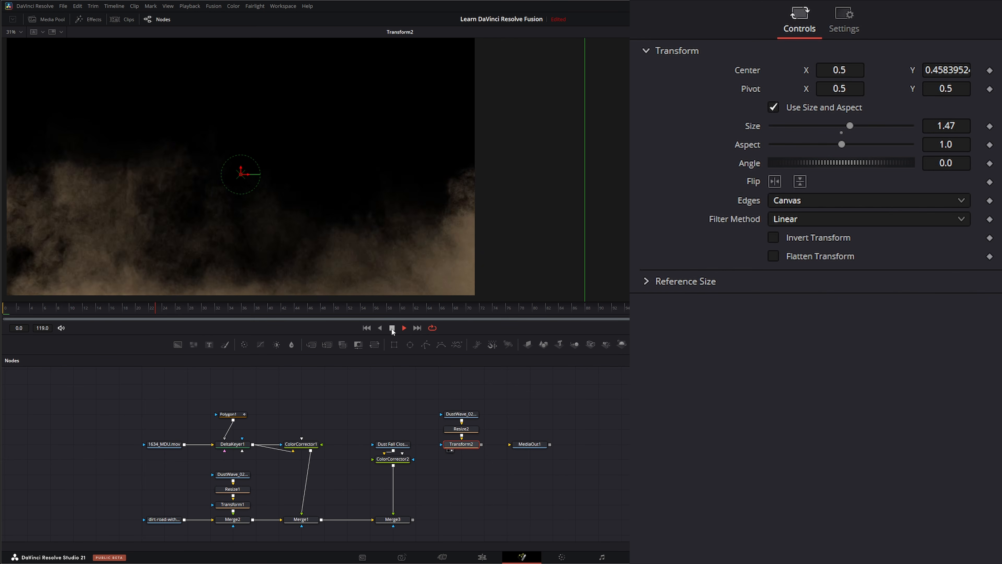
click(392, 328)
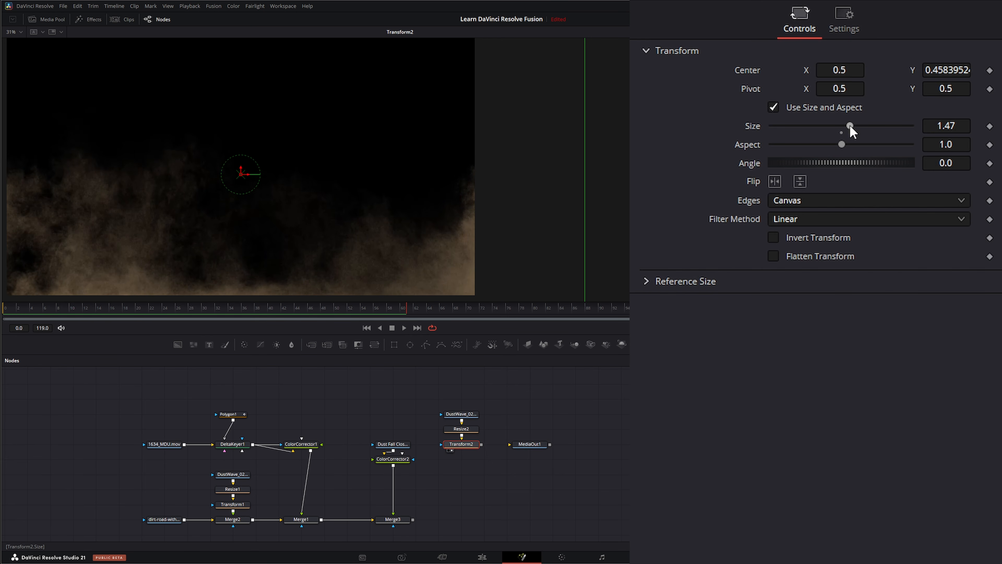
Enlarge Transform2 to Size 2.46, move its Center to about X 0.12, Y 0.75, and check the playback.
drag(850, 126, 868, 128)
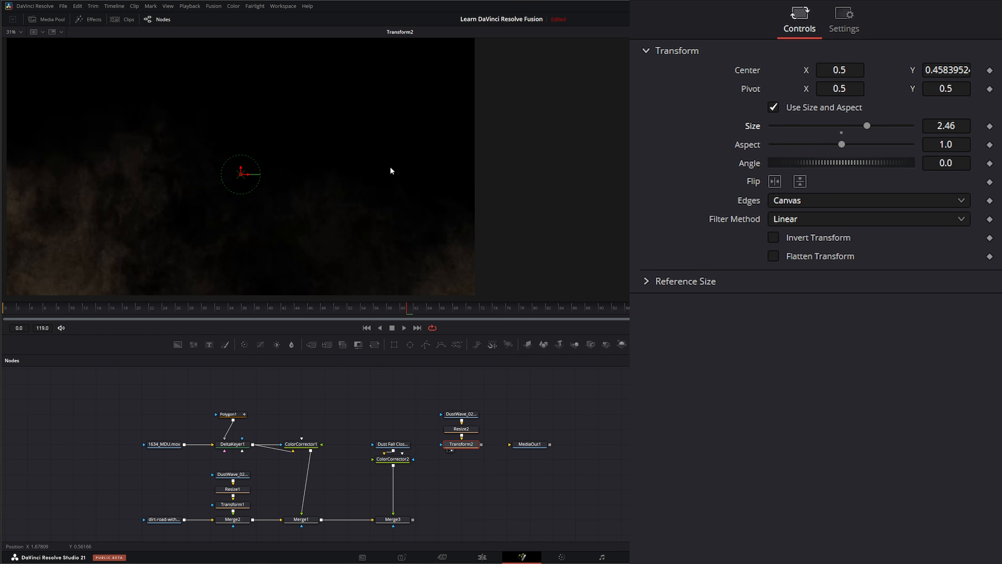
drag(242, 167, 246, 90)
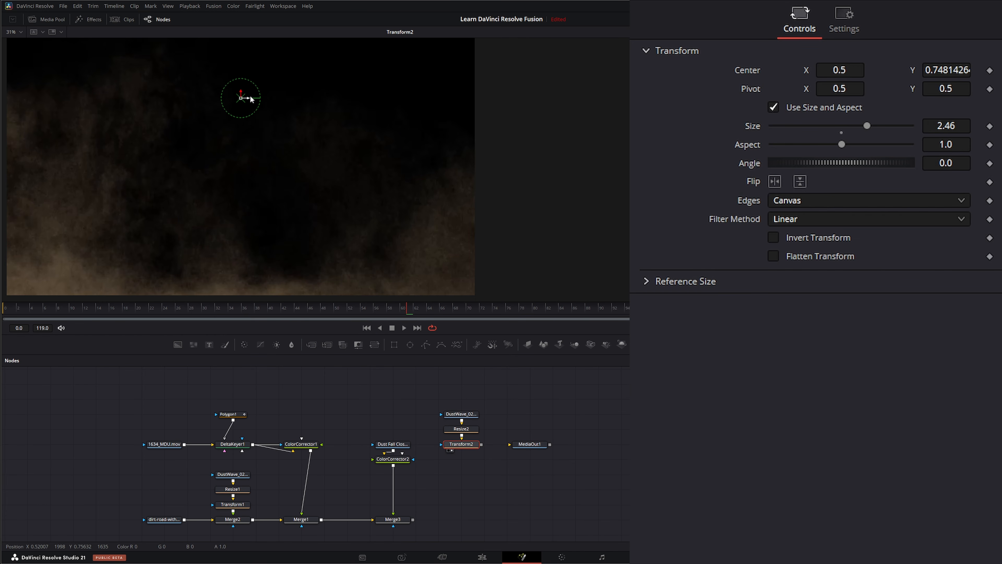
drag(247, 99, 69, 98)
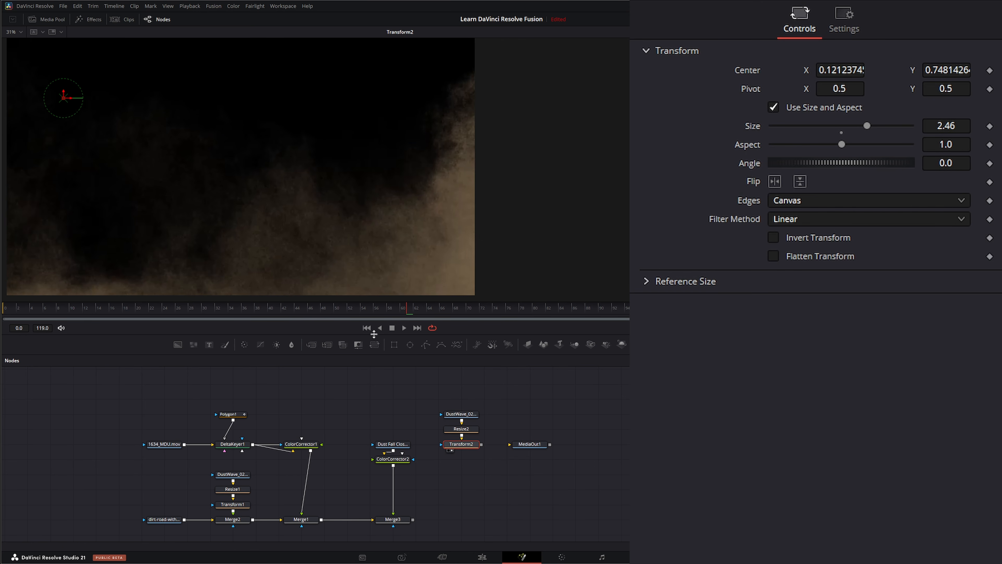
click(367, 328)
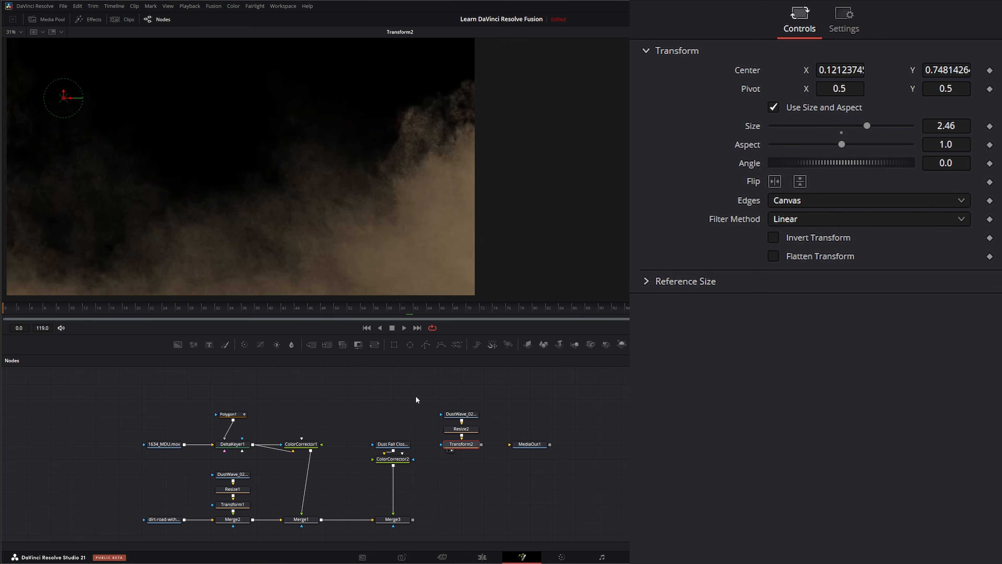
click(404, 328)
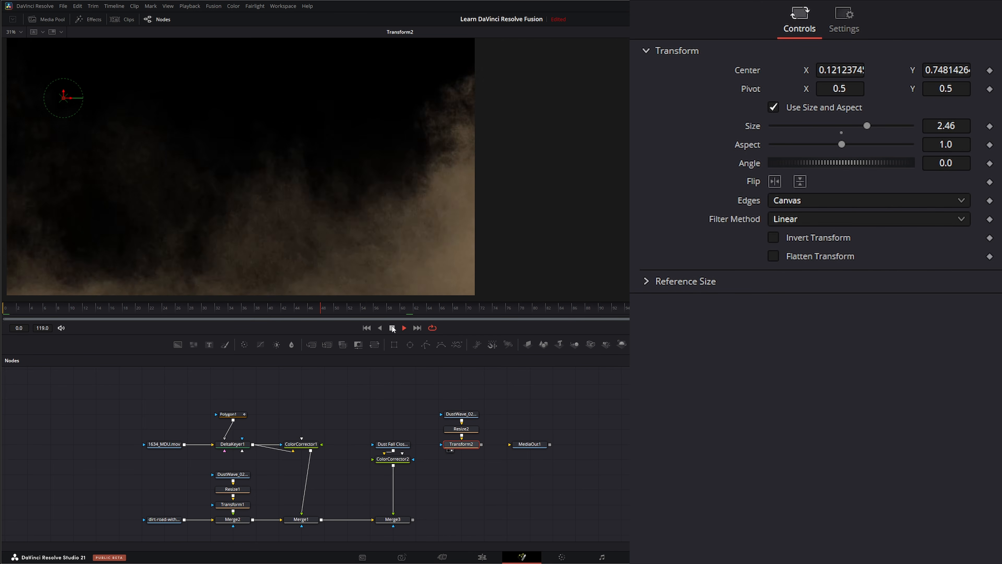
click(402, 326)
click(367, 327)
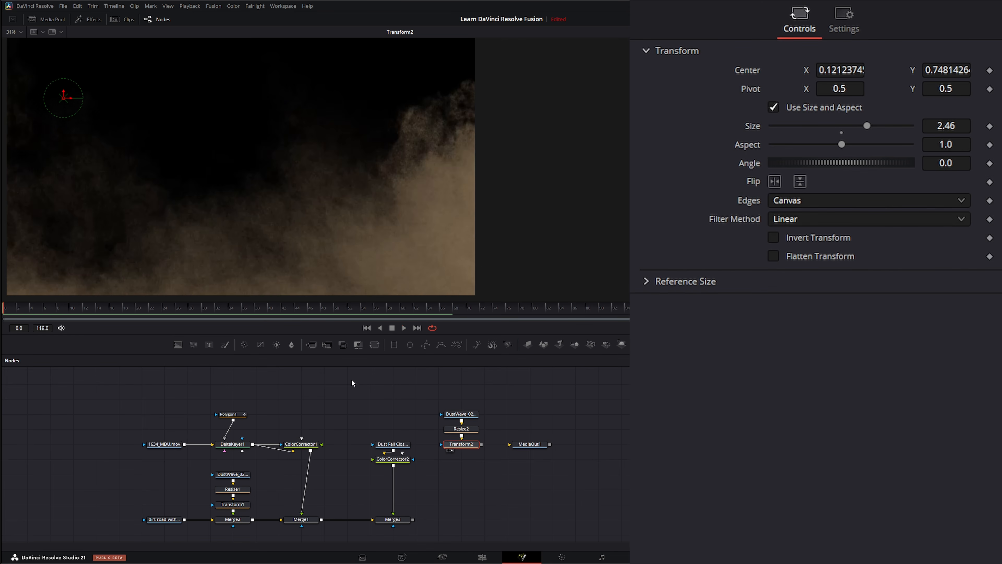
Add a Merge node with Merge3 as its background and Transform2 as its foreground.
drag(311, 345, 441, 475)
drag(465, 512, 445, 521)
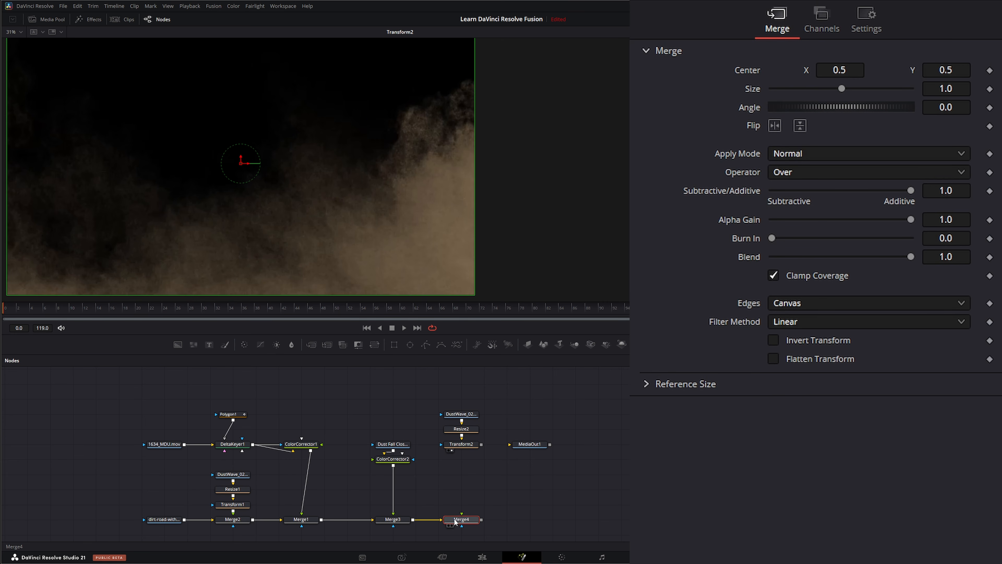
drag(481, 444, 463, 513)
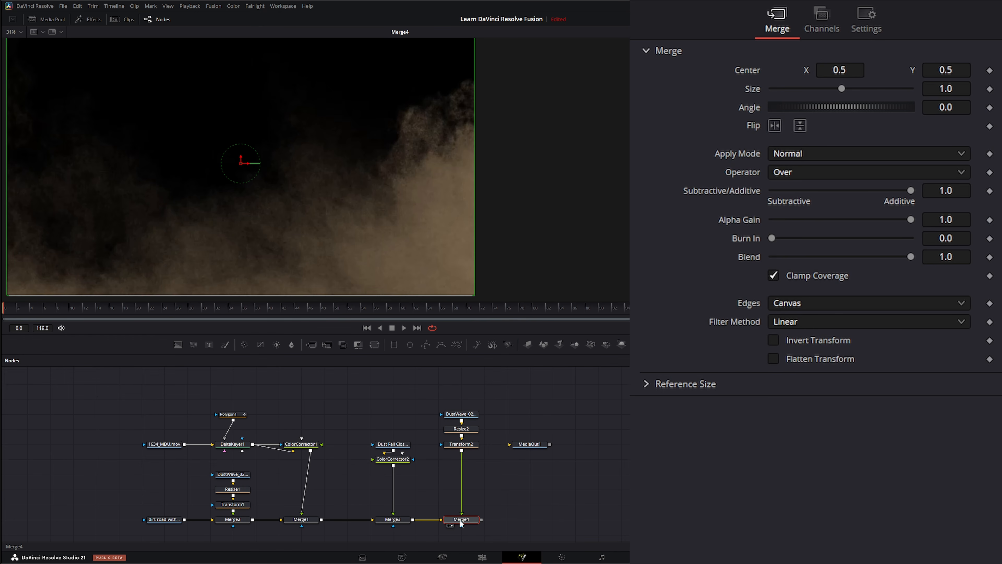
Set Merge4's Apply Mode to Screen and play back the composite.
click(805, 155)
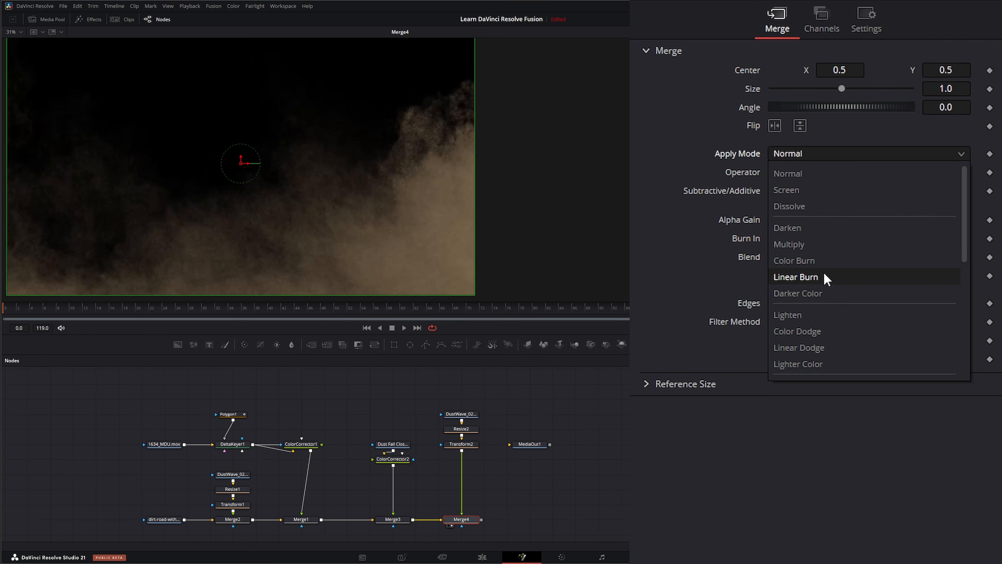
click(807, 187)
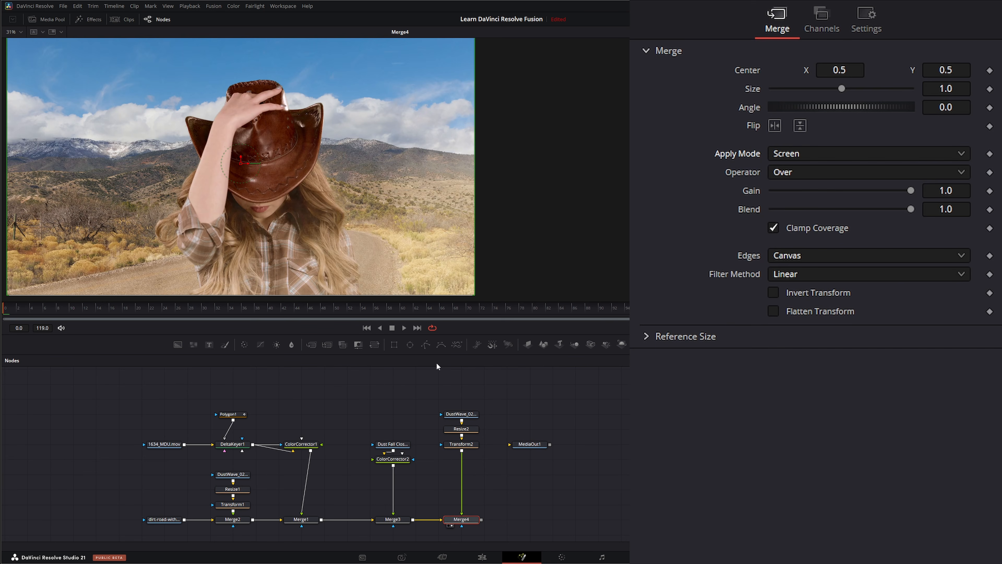
click(404, 327)
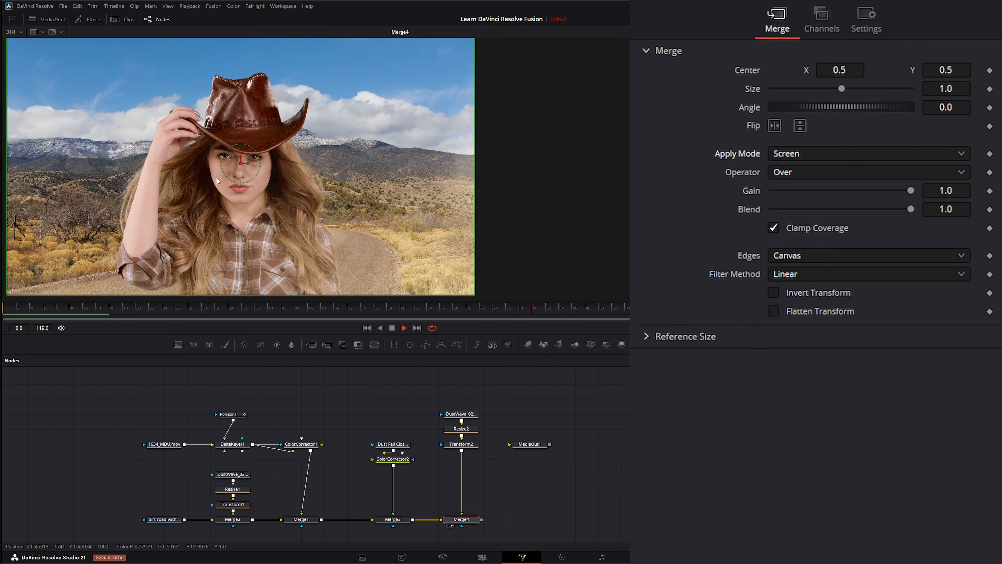
click(402, 326)
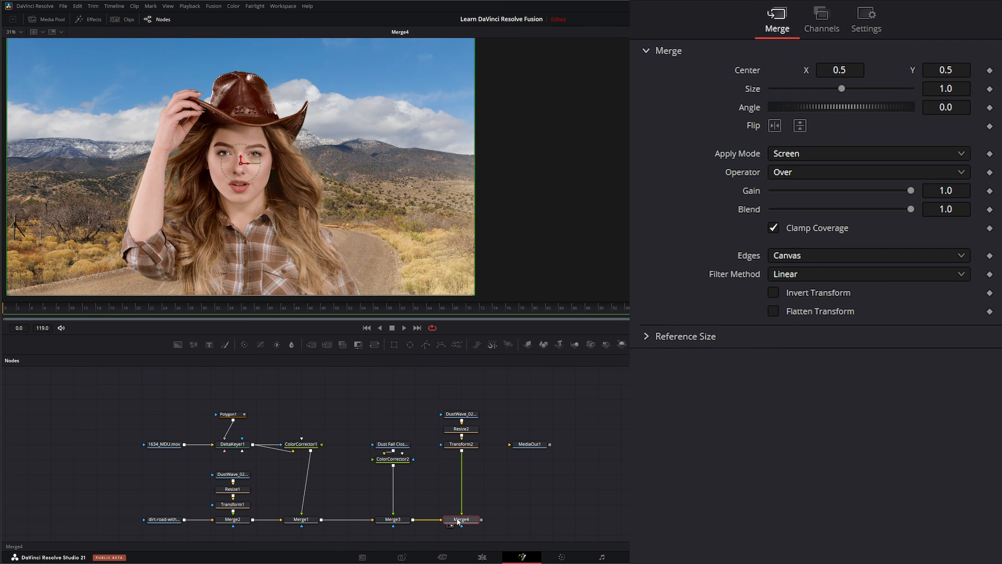
Reduce Merge4's Blend to 0.5 and play back the result from the start.
click(866, 20)
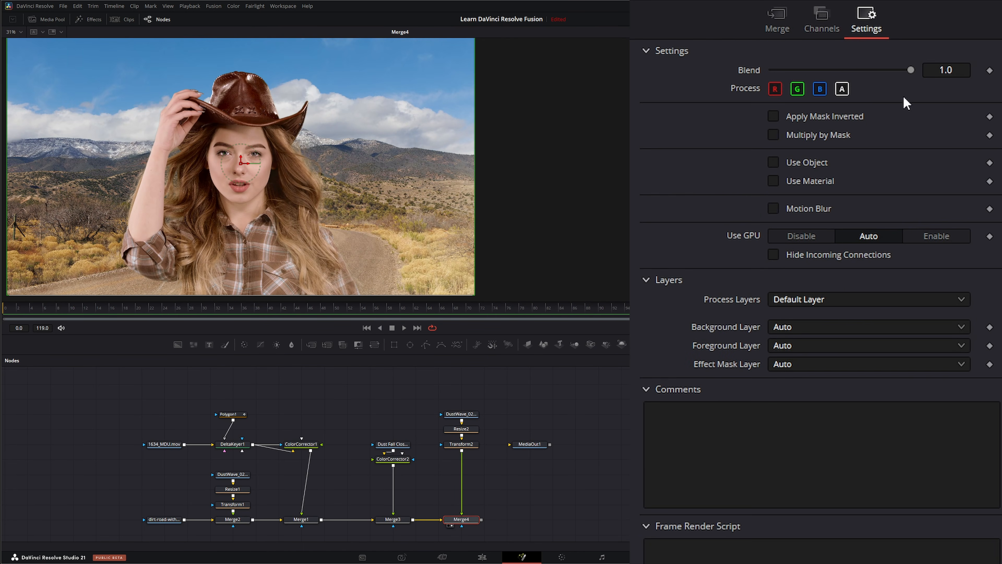
click(943, 70)
text(0.5)
key(Return)
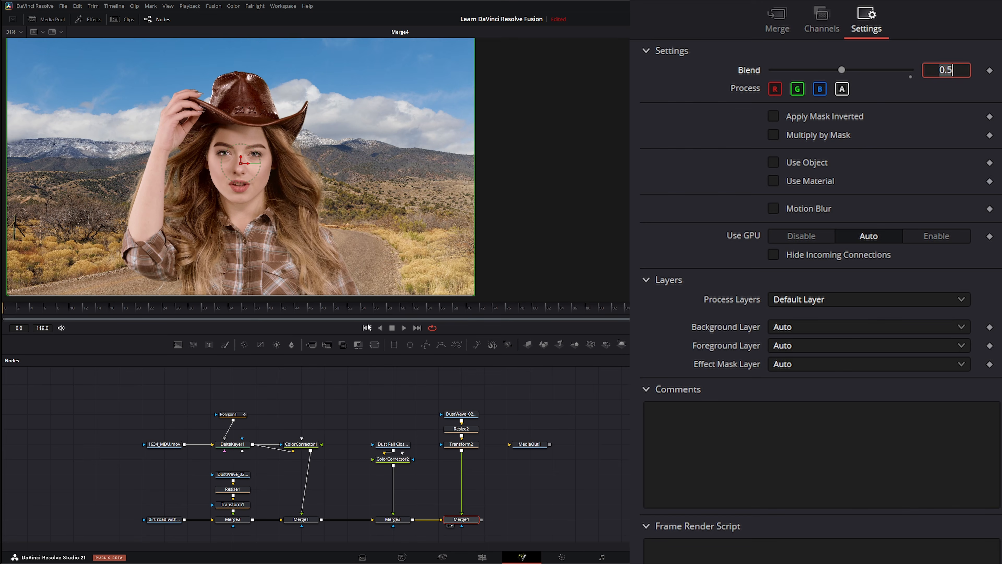
click(404, 327)
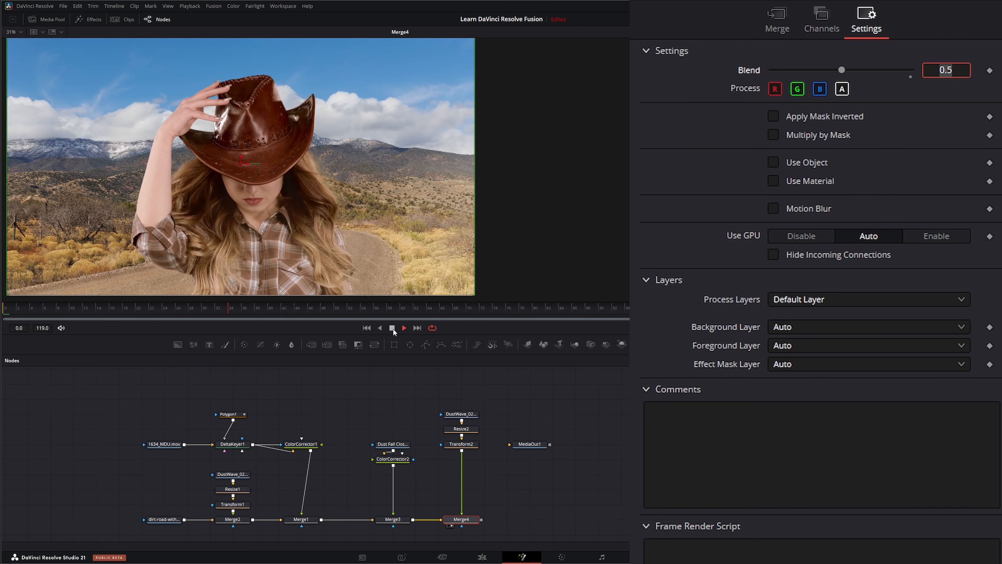
click(392, 328)
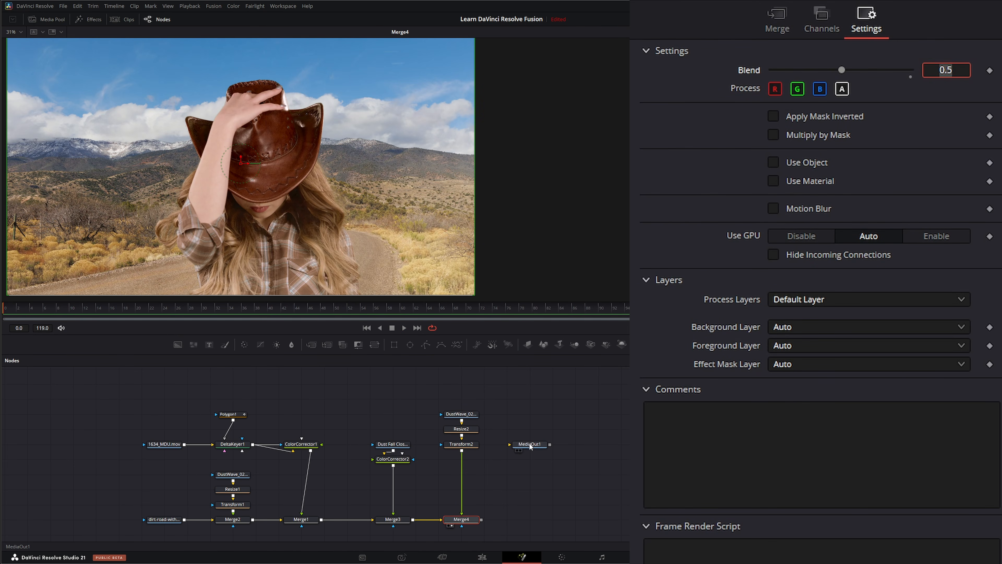
Move MediaOut1 farther along the graph, insert a Color Corrector after Merge4, and show it in the viewer.
drag(530, 443, 667, 444)
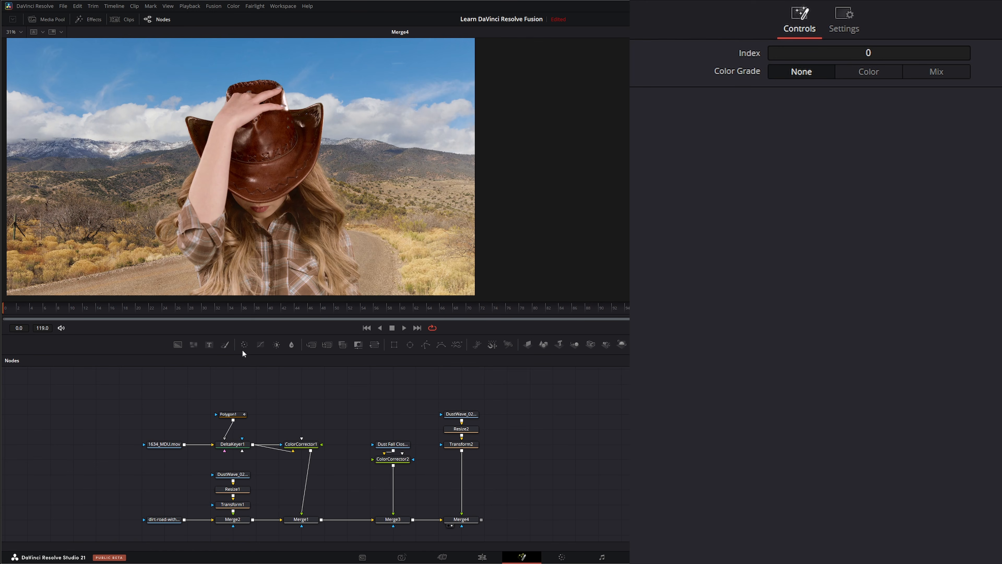
click(461, 519)
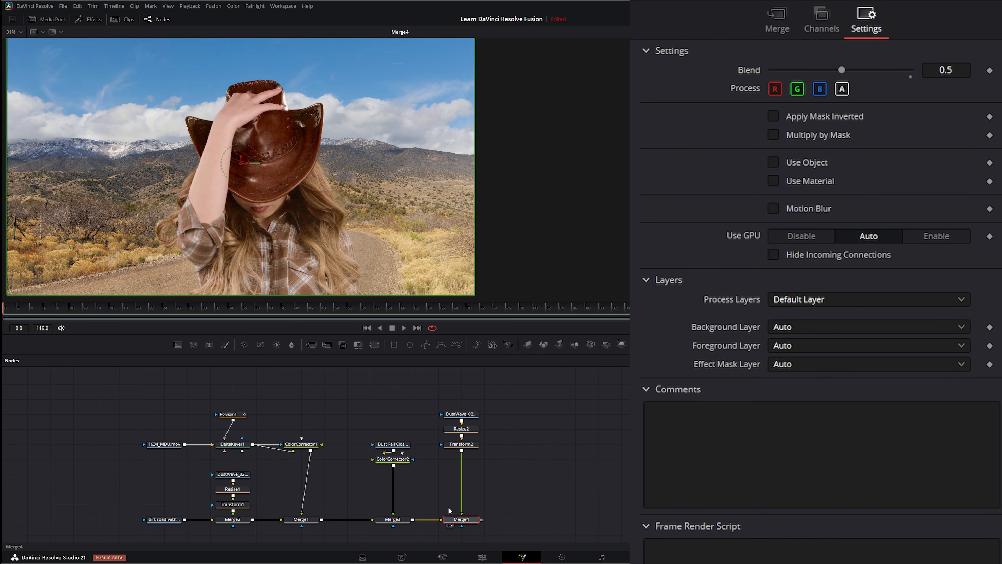
click(244, 344)
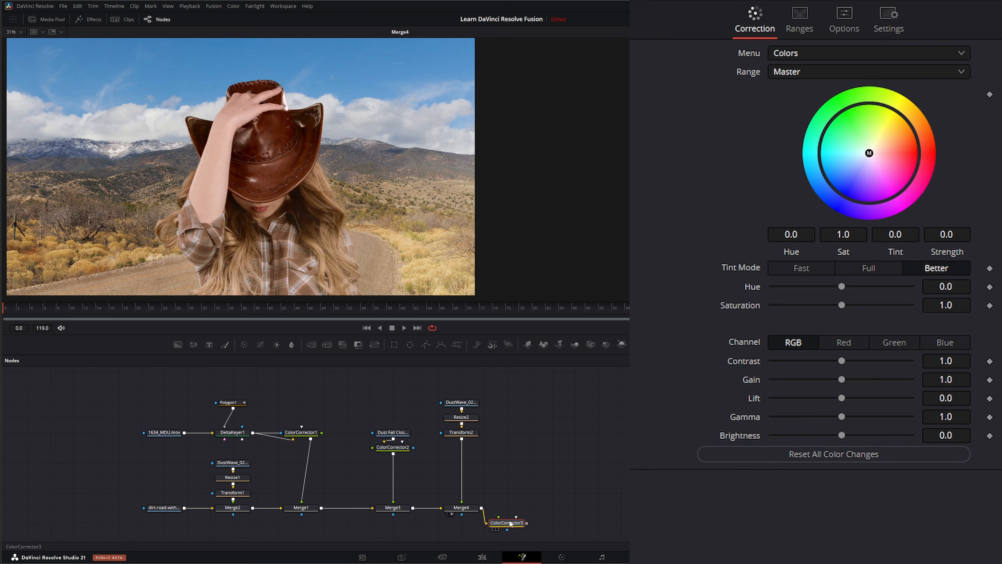
drag(516, 510, 354, 207)
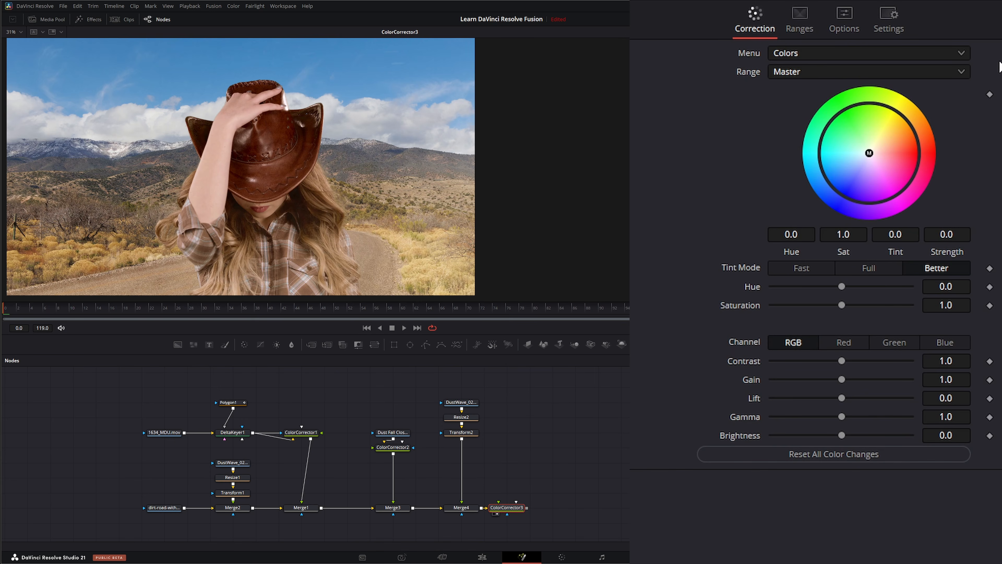
Tint the whole composite slightly orange with a strength of about 0.056, lower Gamma to about 0.95, and play it back.
drag(871, 151, 881, 152)
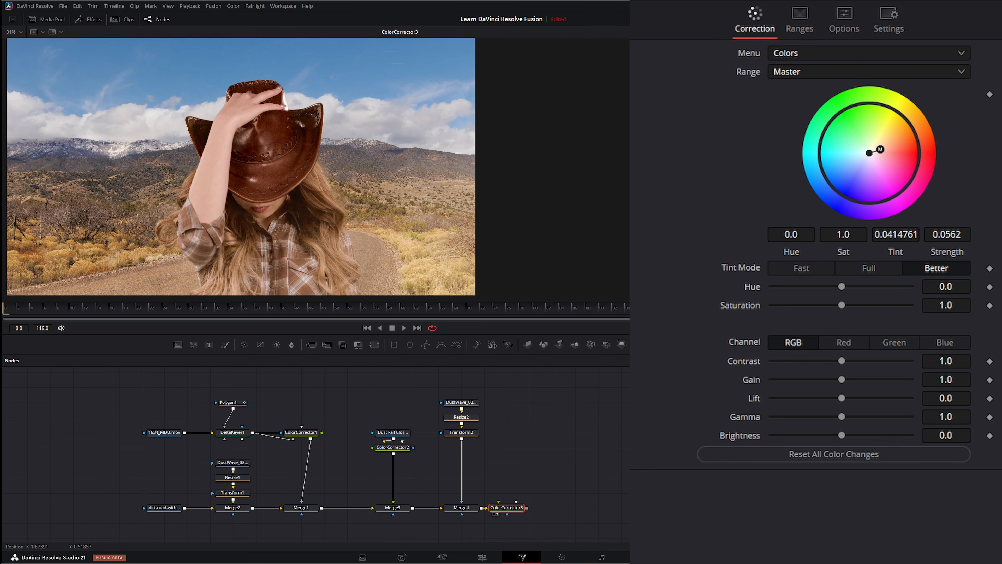
drag(841, 417, 833, 416)
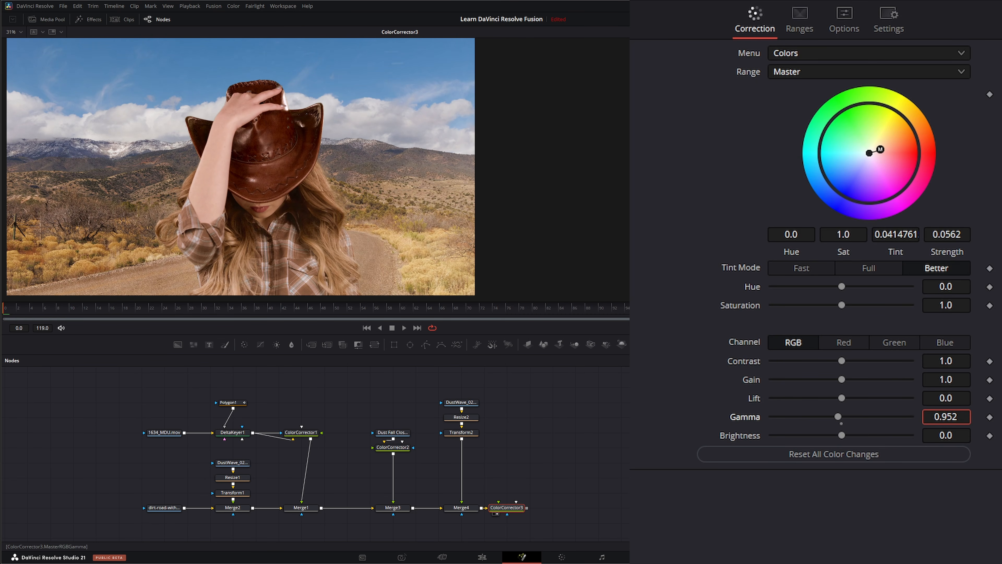
click(404, 327)
click(391, 328)
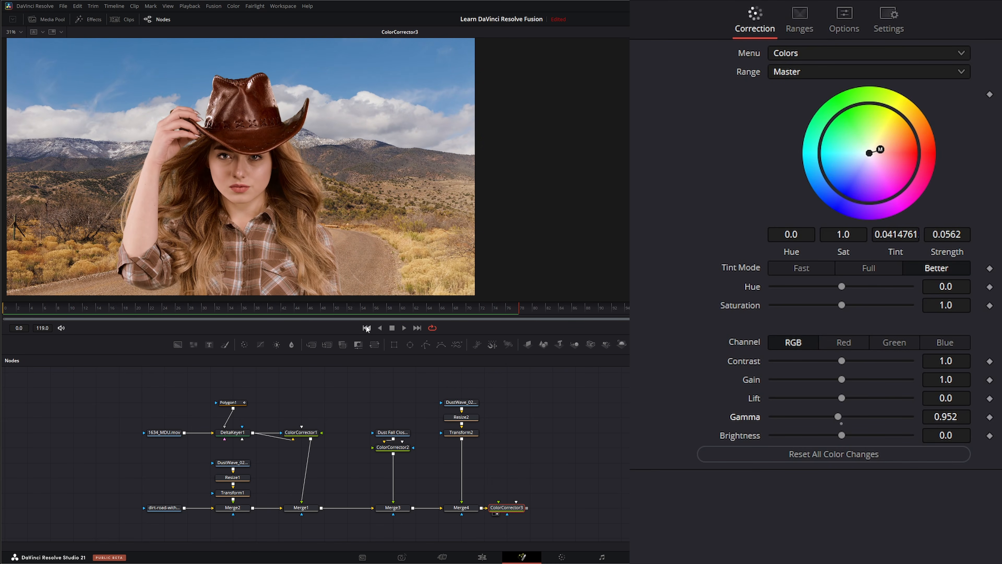
Insert a CineFocus node after ColorCorrector3 and show it in the viewer.
click(416, 328)
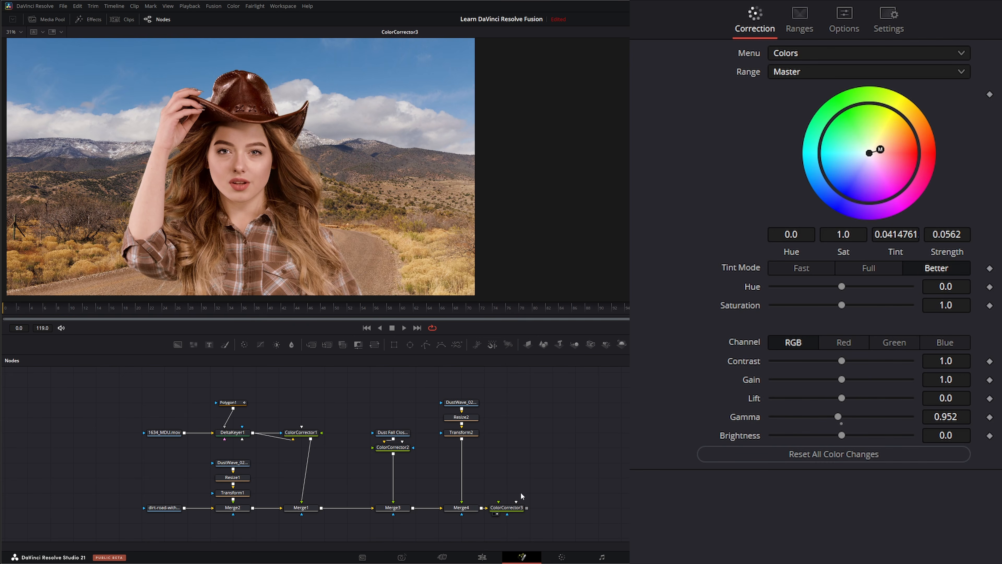
click(515, 509)
key(shift+space)
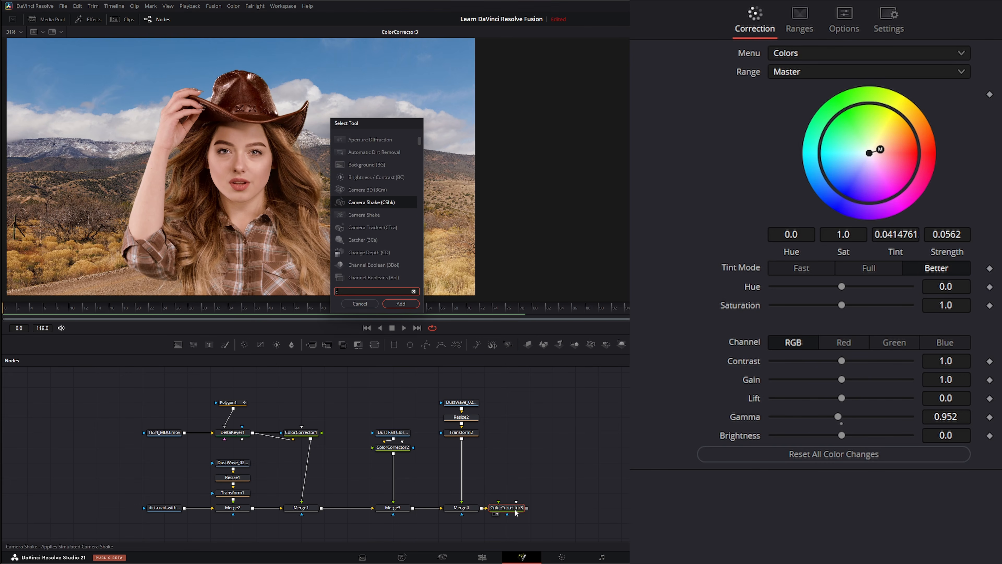
text(cine)
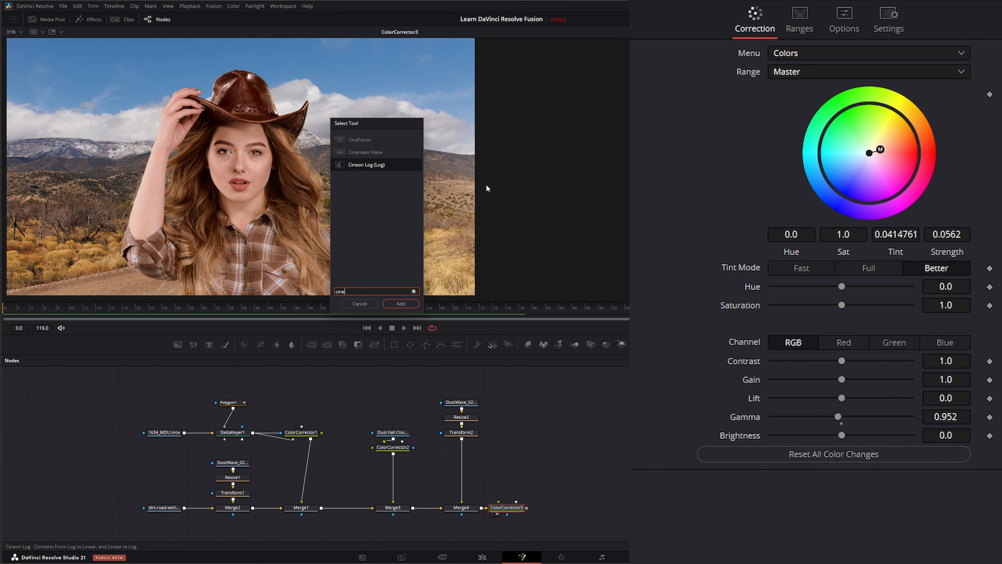
click(355, 139)
click(401, 304)
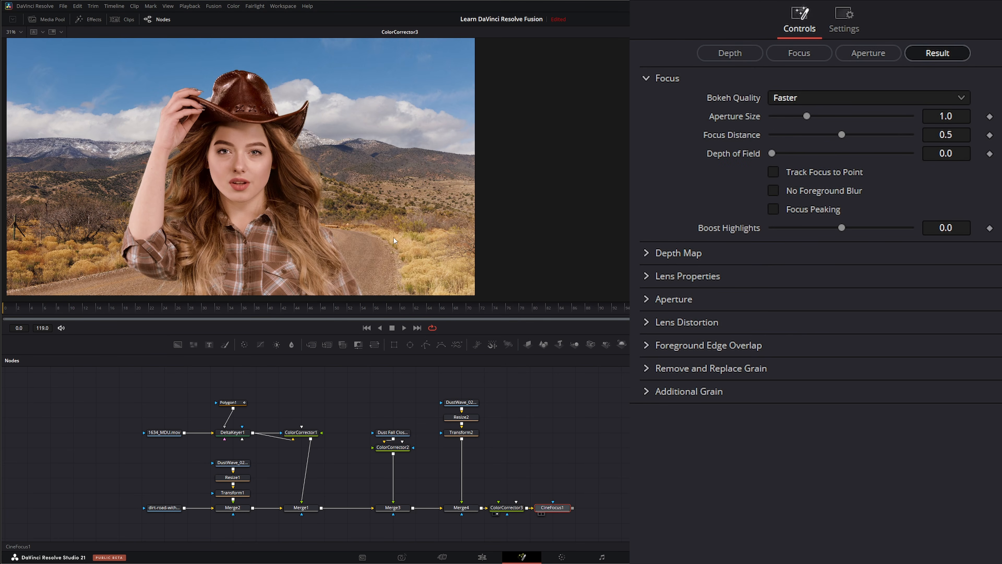
key(1)
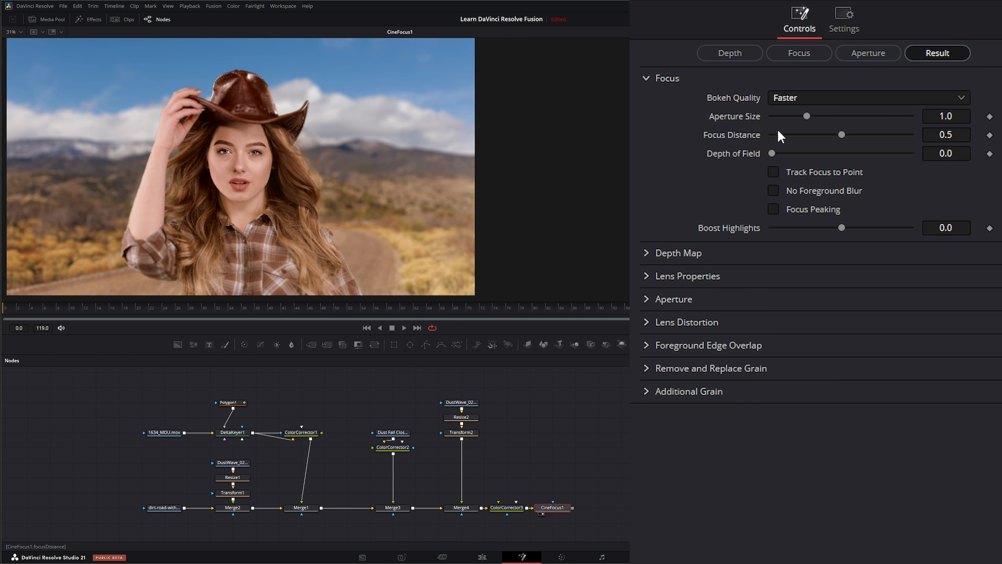
Set CineFocus1's Aperture Size to 0.5 and play back the composite.
click(961, 116)
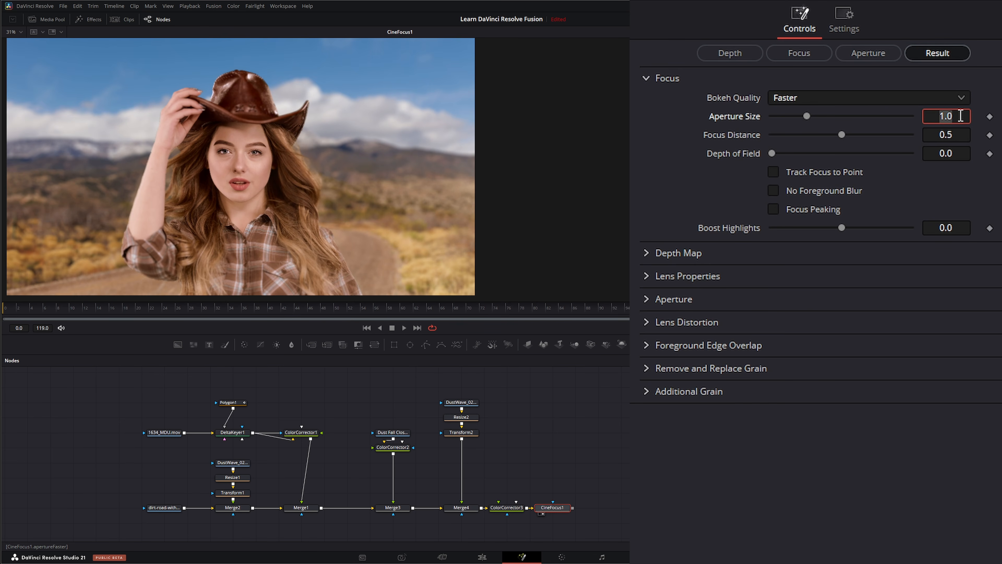
text(0.5)
key(Tab)
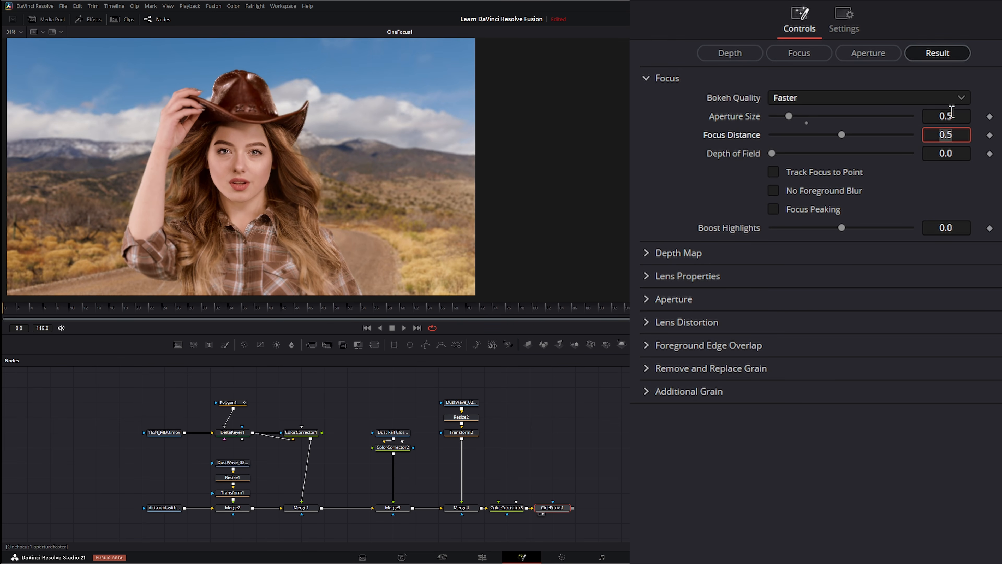
click(390, 388)
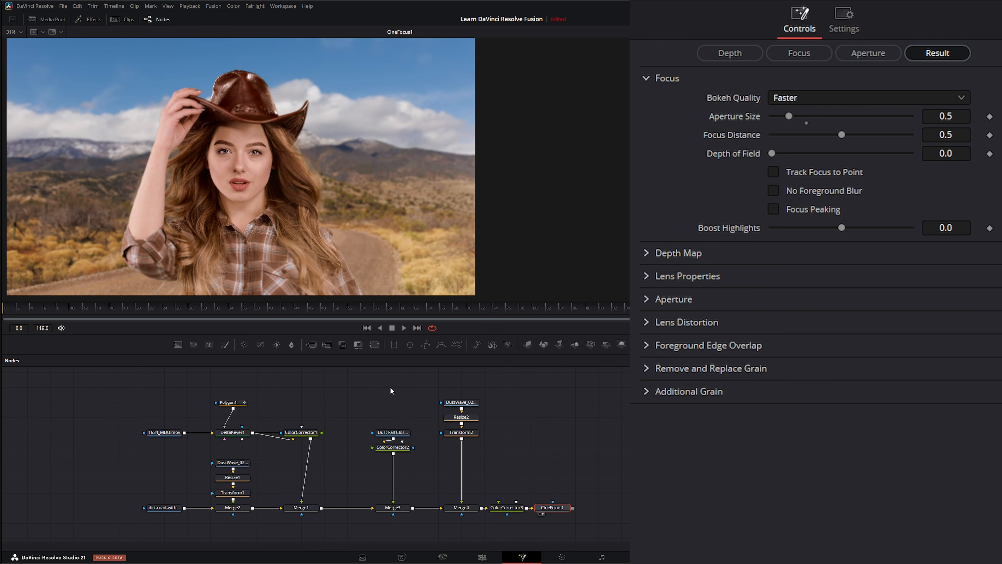
click(404, 327)
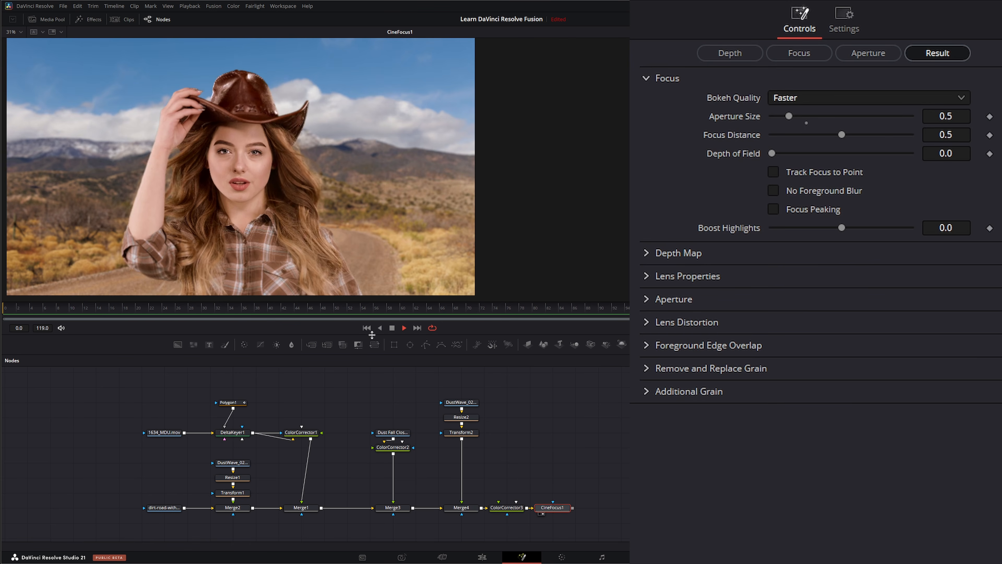
click(392, 328)
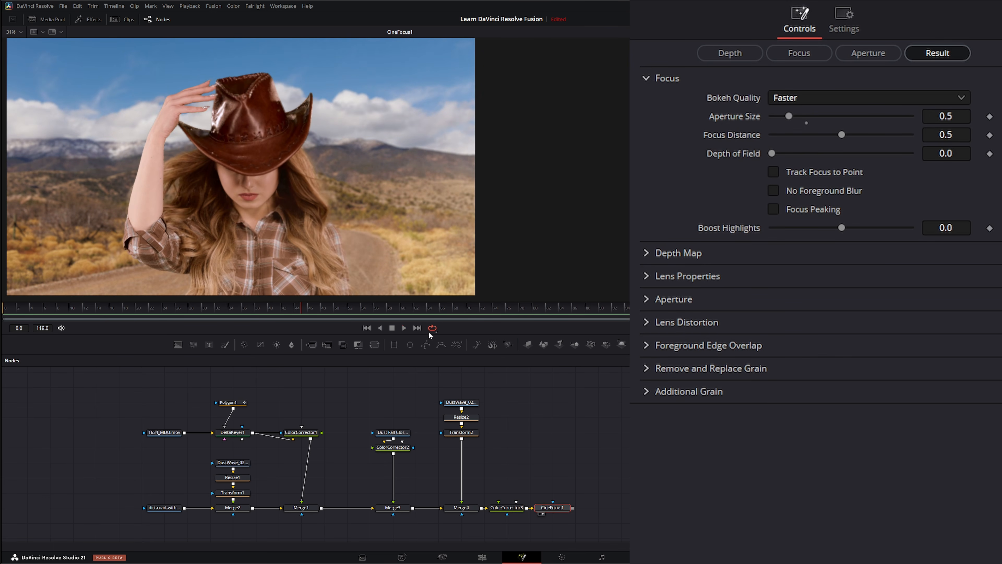
click(417, 328)
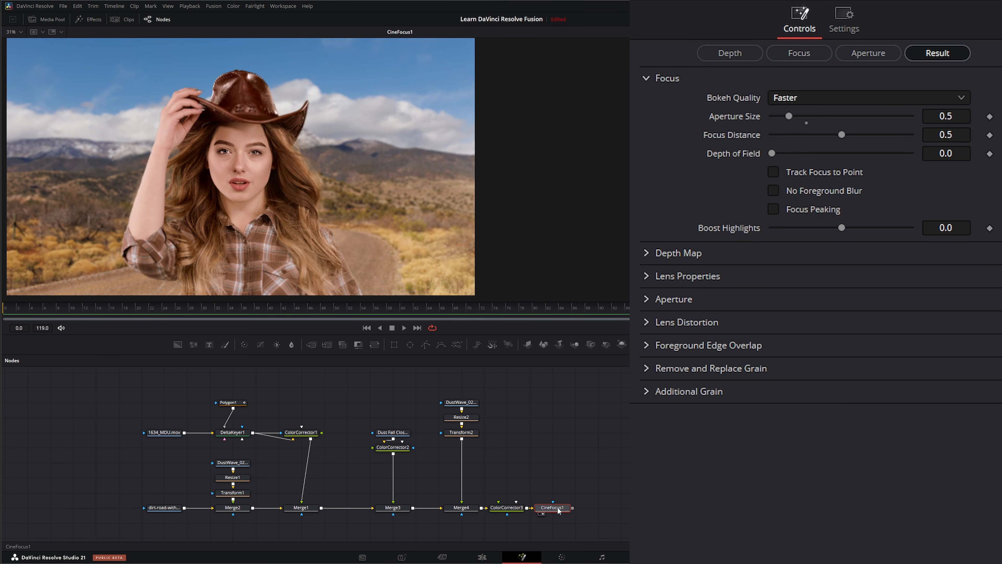
Insert a Film Look Creator node after CineFocus1.
key(shift+space)
text(fil)
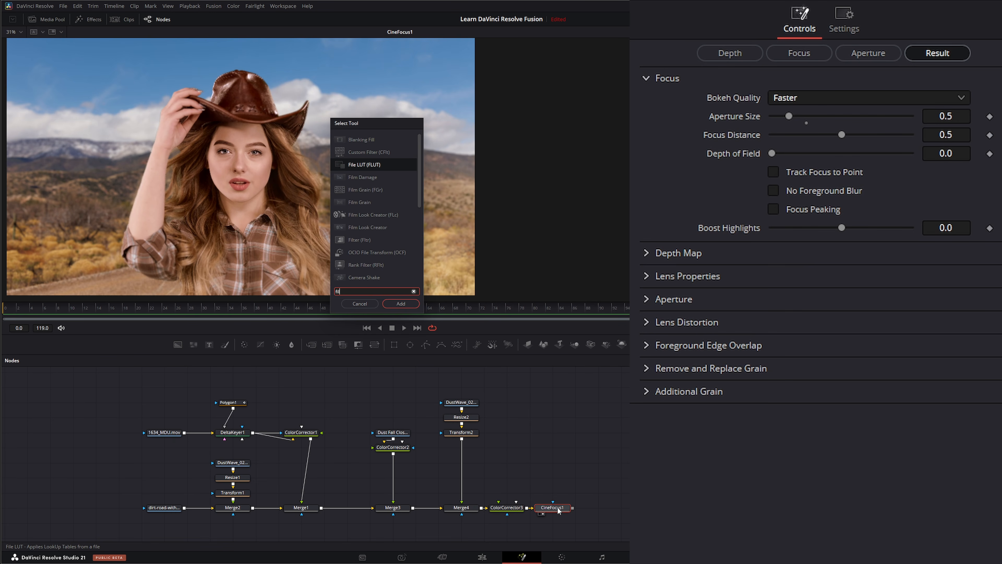
text(m look Creator)
key(Return)
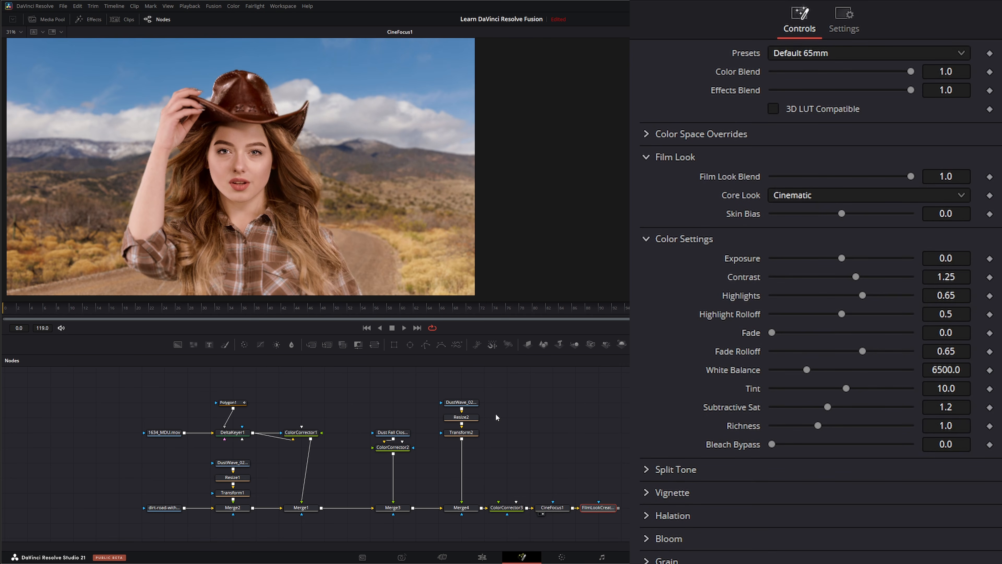
Apply the Nostalgic preset to the Film Look Creator, show it in the viewer, and turn off its Film Gate.
click(802, 52)
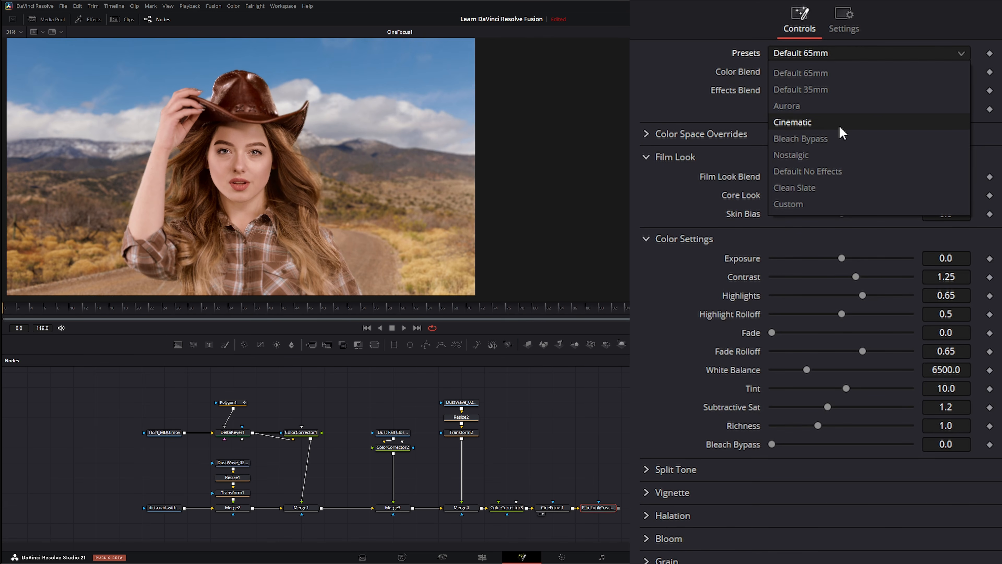
click(827, 155)
drag(603, 507, 403, 248)
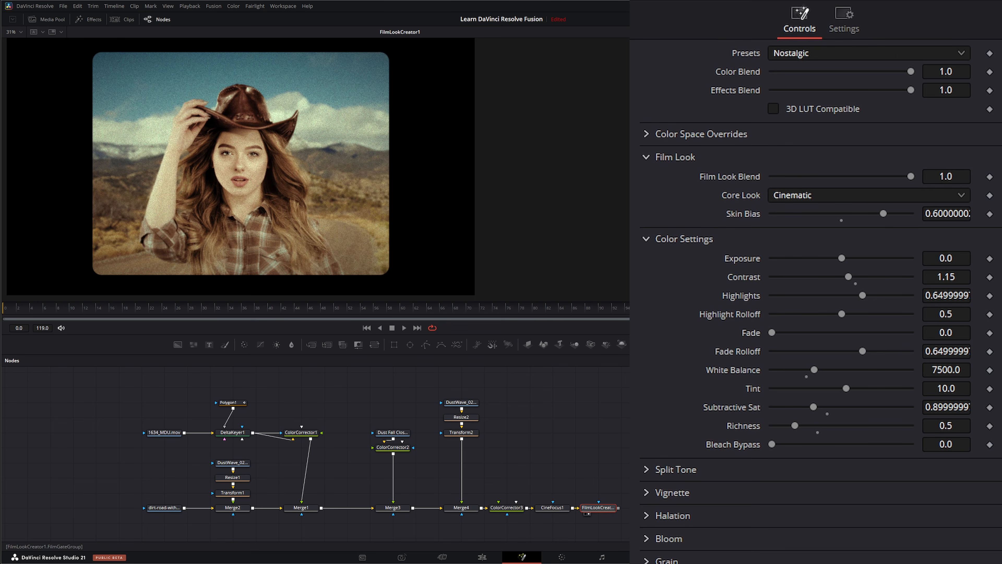
click(773, 562)
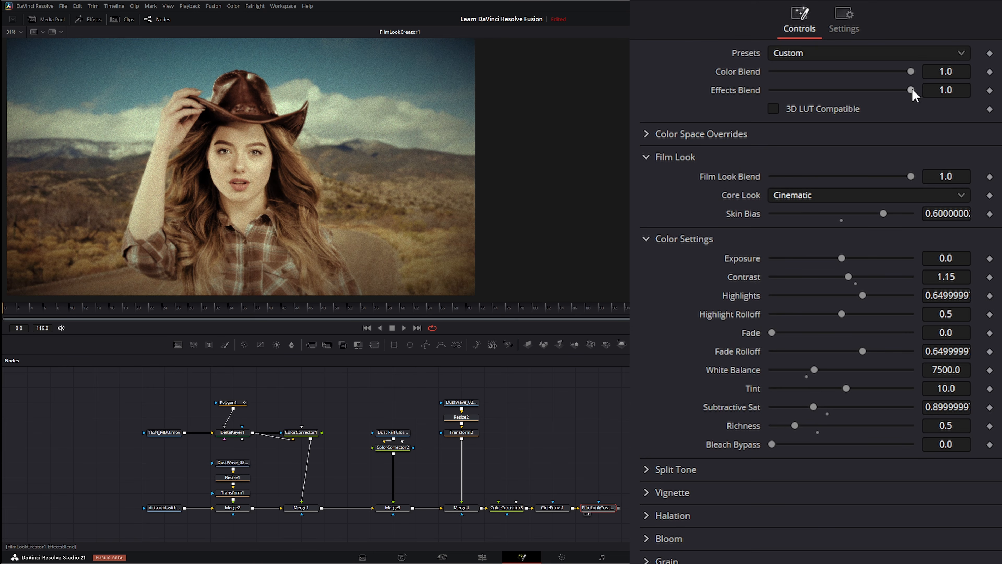
Lower the Film Look Creator's Effects Blend to about 0.35 and Color Blend to about 0.37, and play back the result.
drag(912, 90, 850, 87)
drag(912, 71, 823, 71)
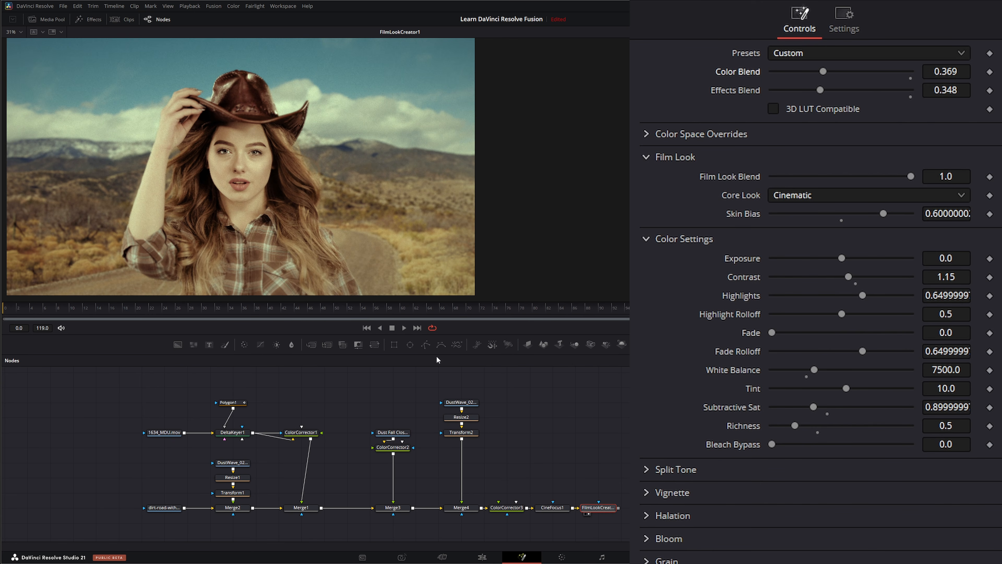
click(404, 328)
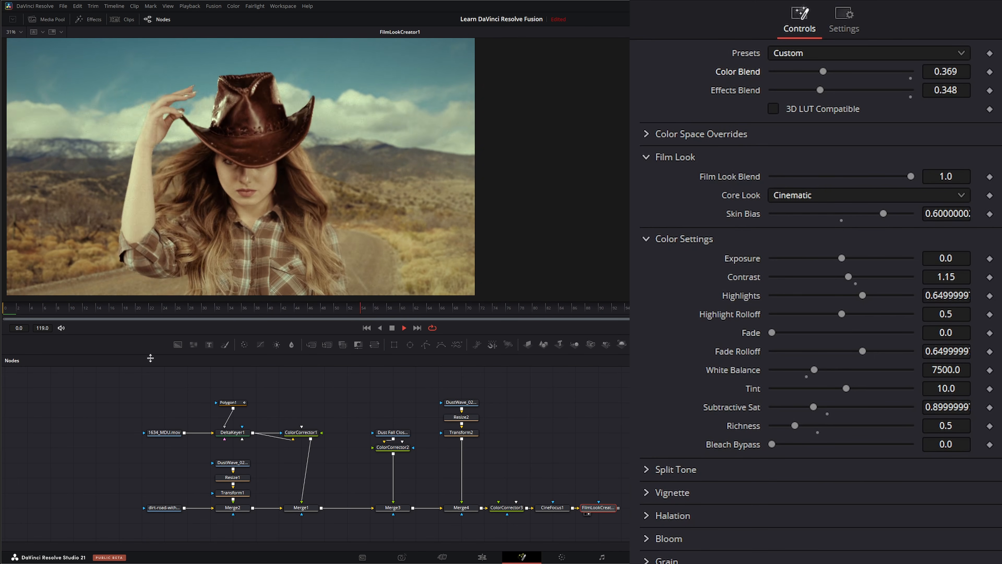
Compare the original green-screen clip and the dirt-road background with the final Film Look Creator result in the viewer.
drag(168, 432, 131, 223)
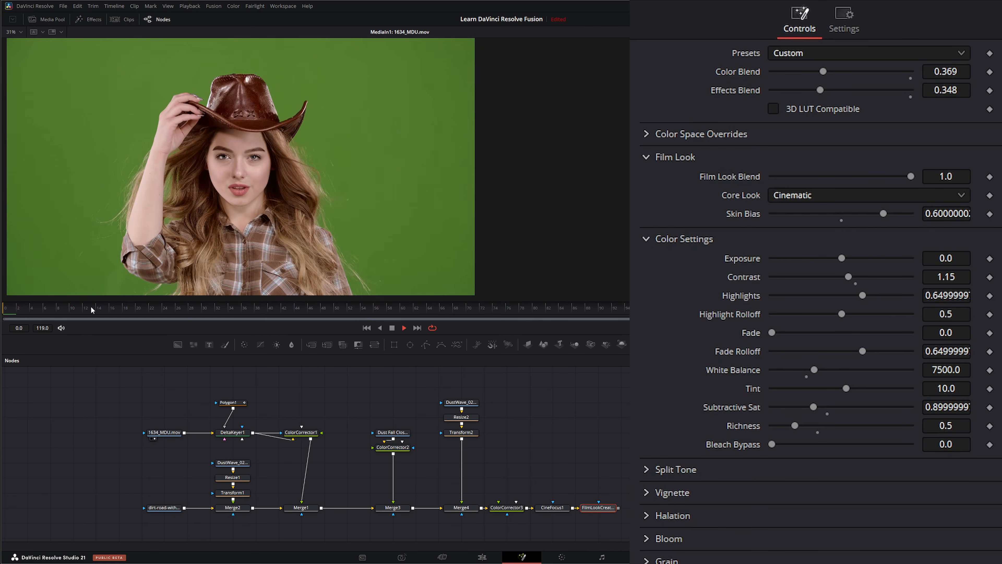
drag(170, 507, 128, 230)
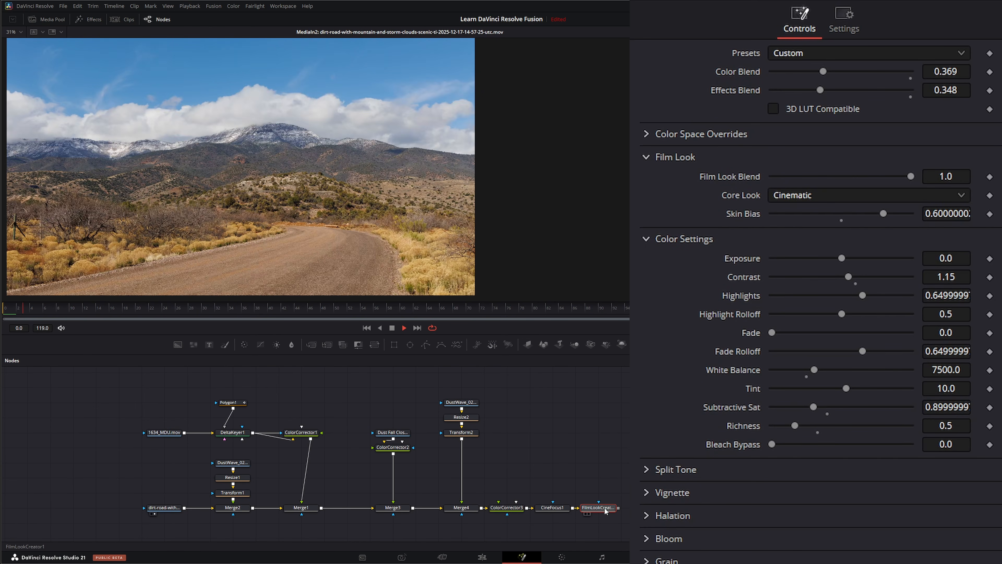
drag(605, 508, 371, 264)
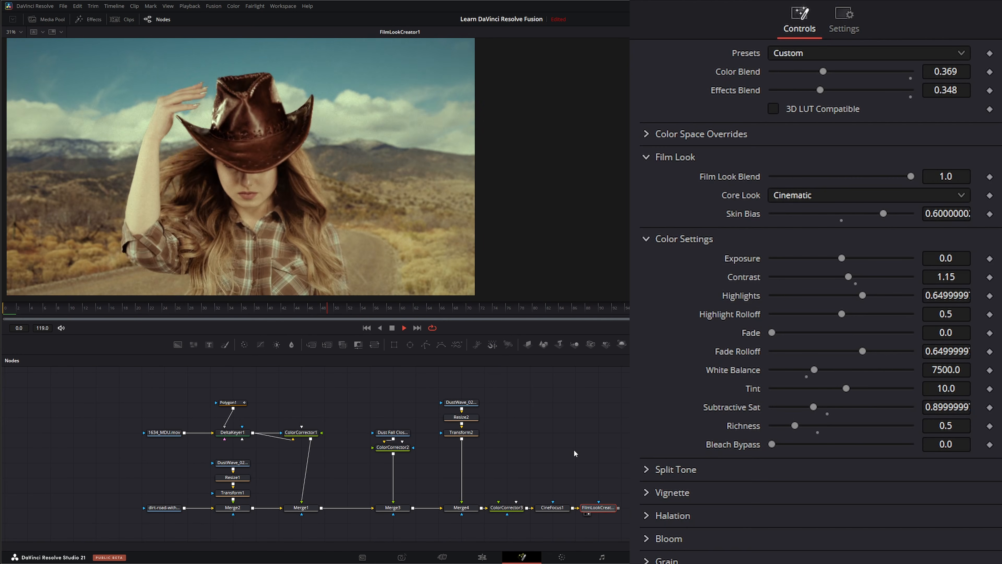